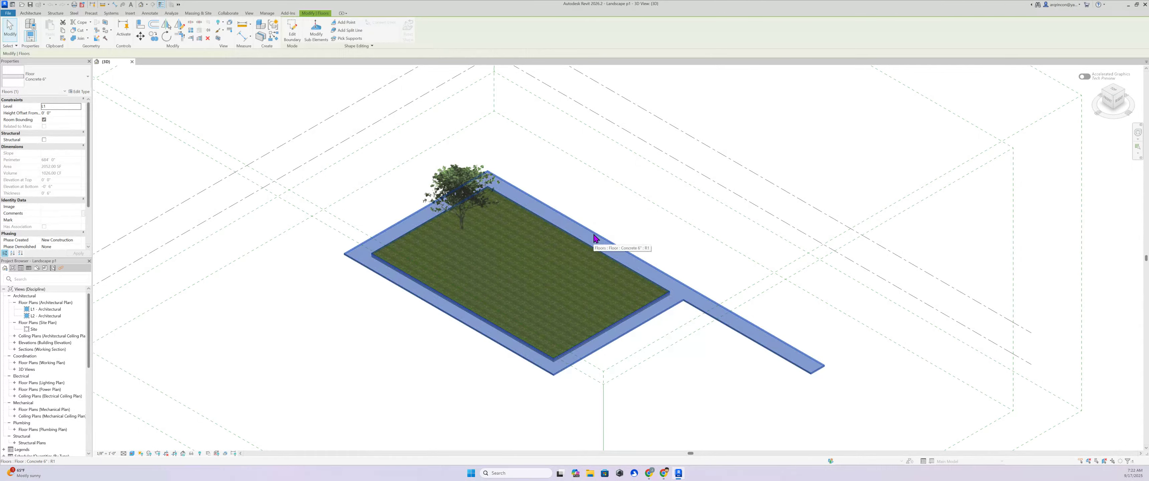
- Deselect the concrete floor and set the 3D view's visual style to Hidden Line
left_click(598, 222)
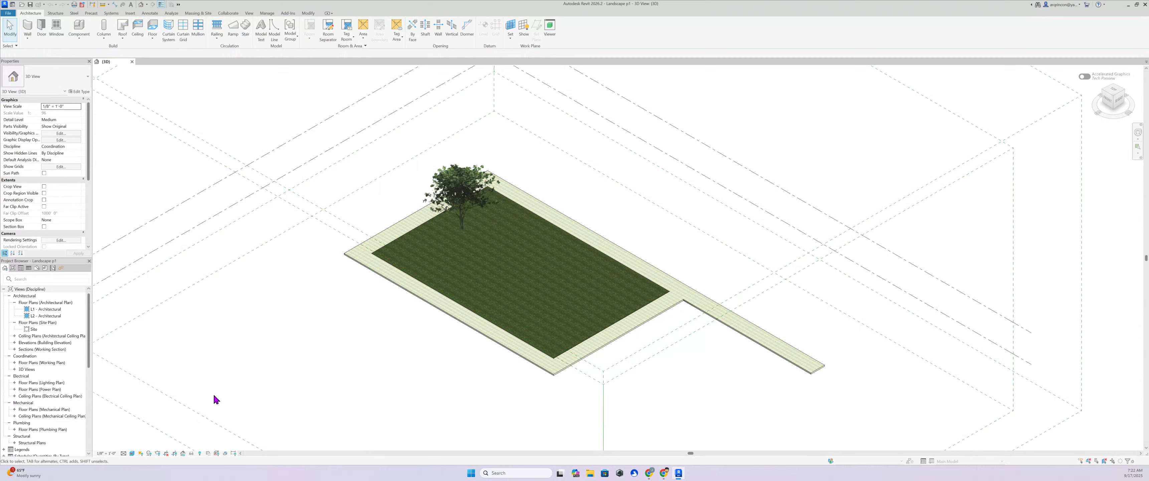
left_click(132, 453)
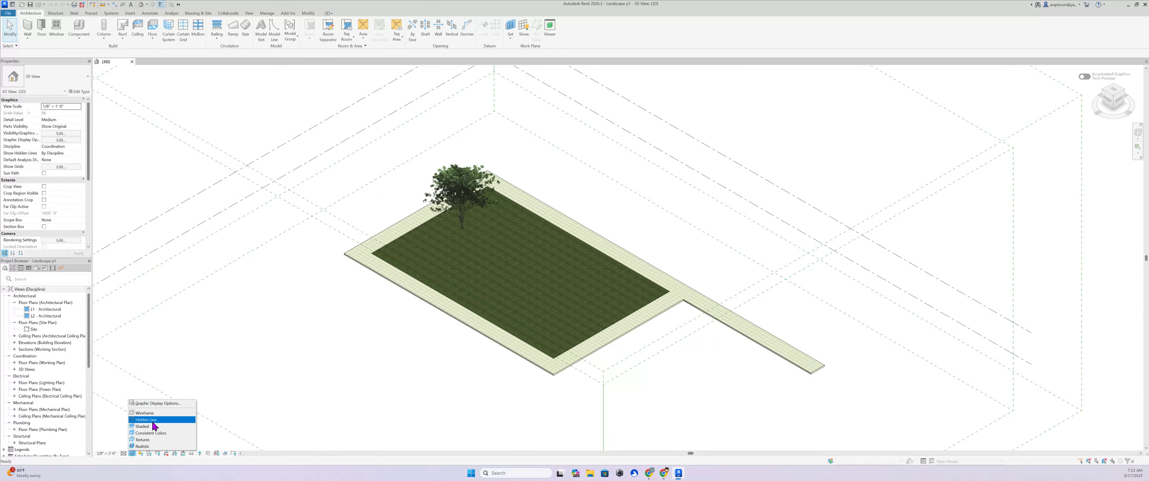
left_click(153, 422)
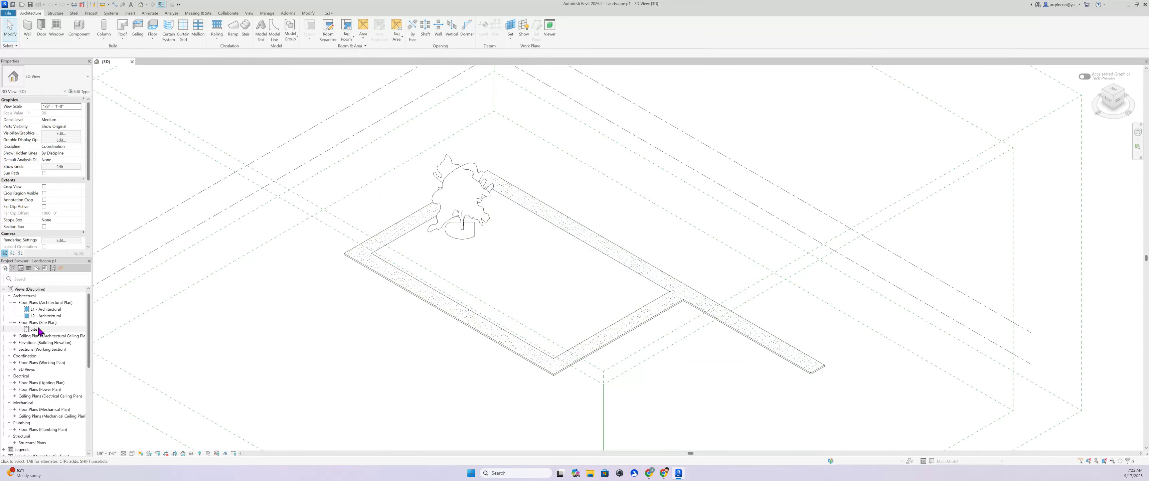
- Open the Site floor plan and bring the concrete walkway into view
key("ctrl")
key("ctrl")
key("ctrl")
key("ctrl")
key("ctrl")
double_click(39, 330)
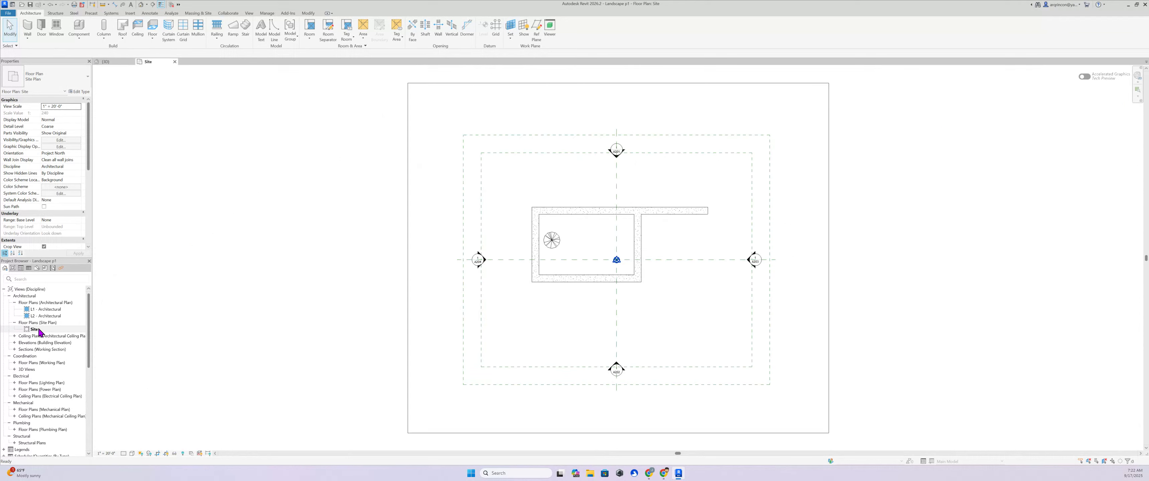
scroll(595, 236, "up", 5)
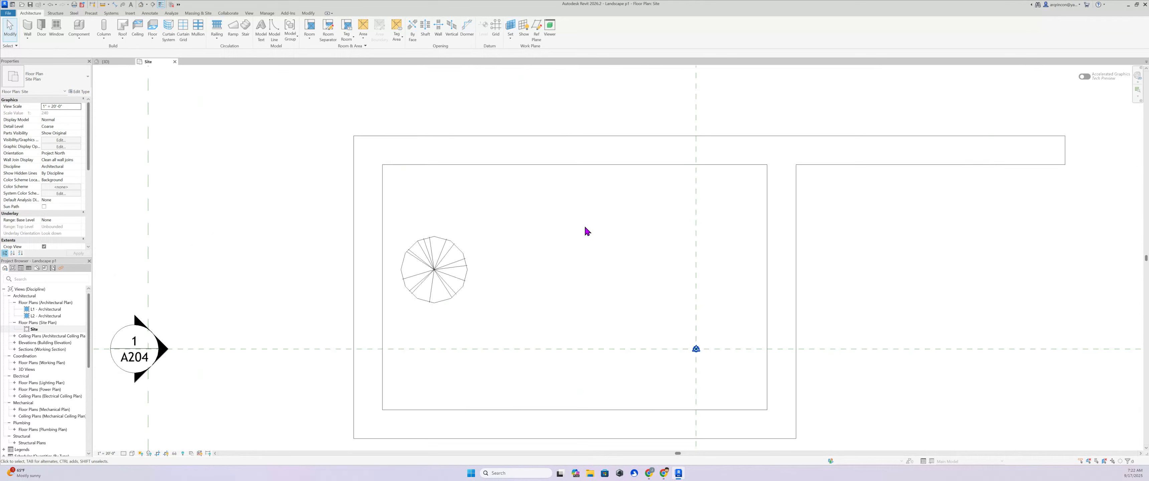
middle_click_drag(588, 224, 500, 200)
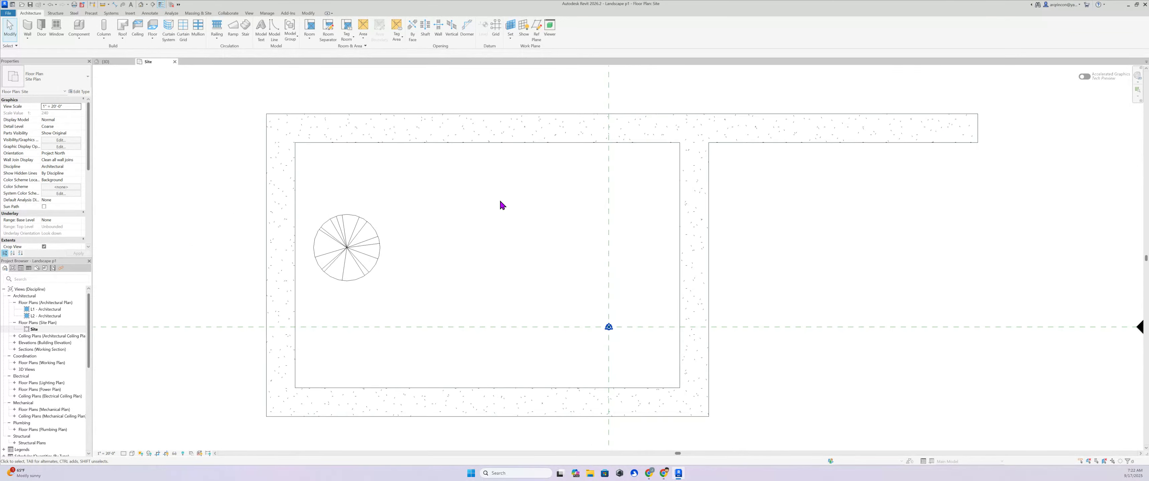
middle_click_drag(724, 189, 686, 198)
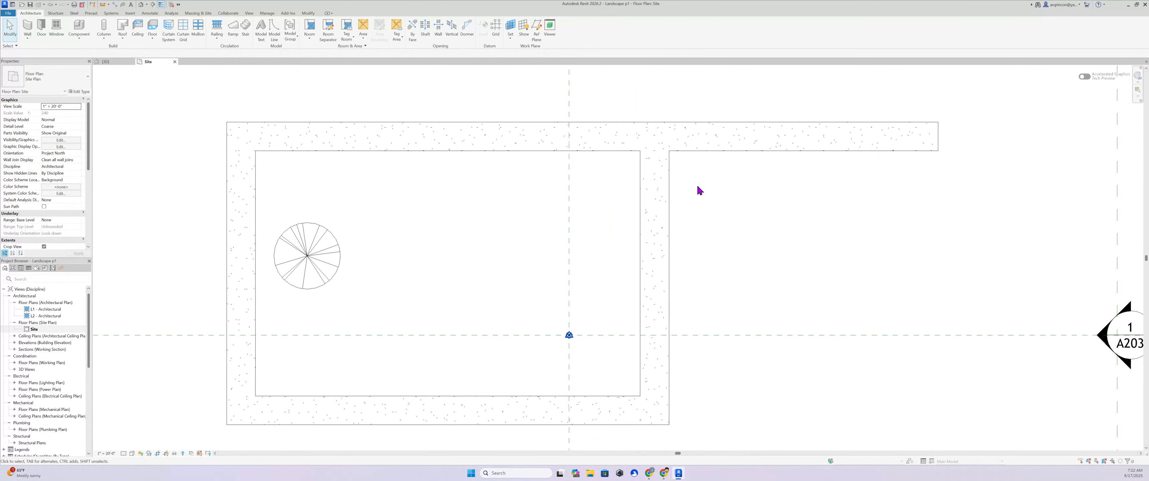
- Draw a horizontal reference plane across the vertical walkway's full width where it meets the north walkway
left_click(671, 195)
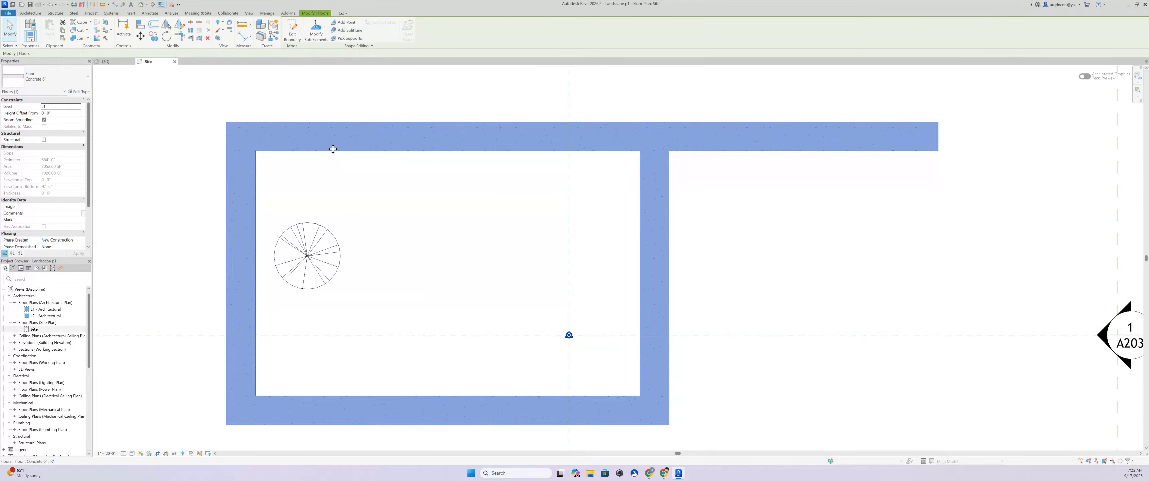
left_click(318, 42)
left_click(31, 15)
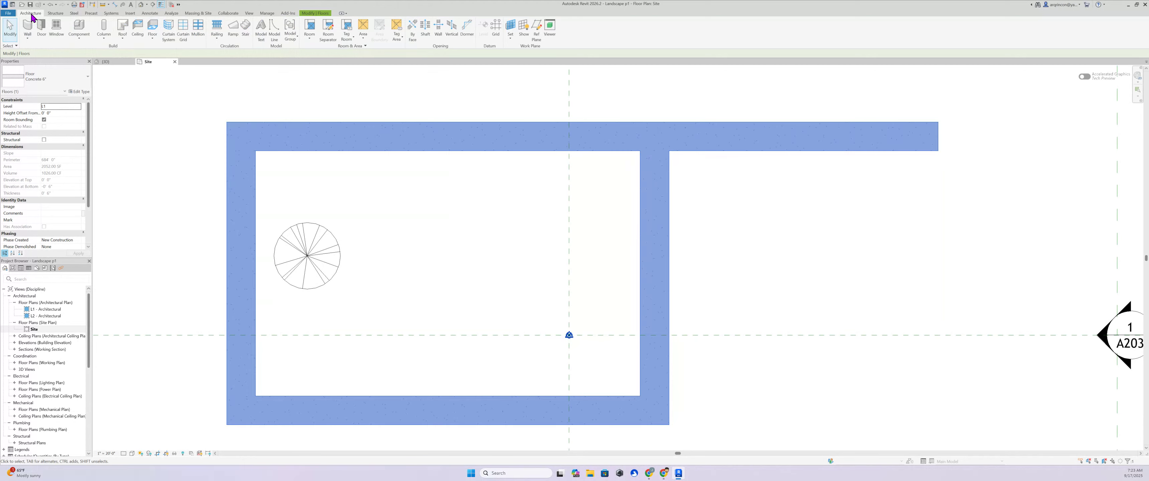
left_click(31, 16)
left_click(537, 38)
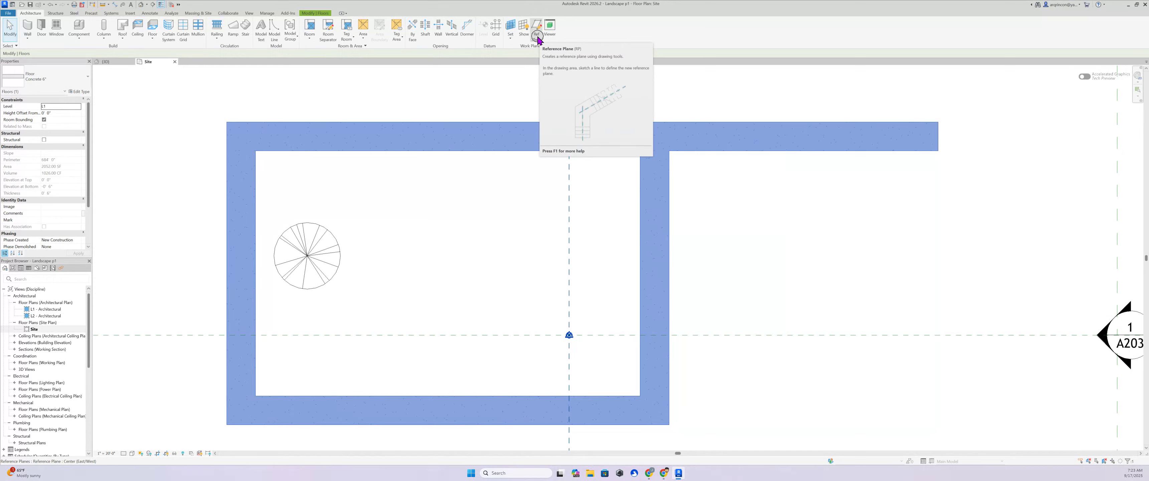
left_click(537, 40)
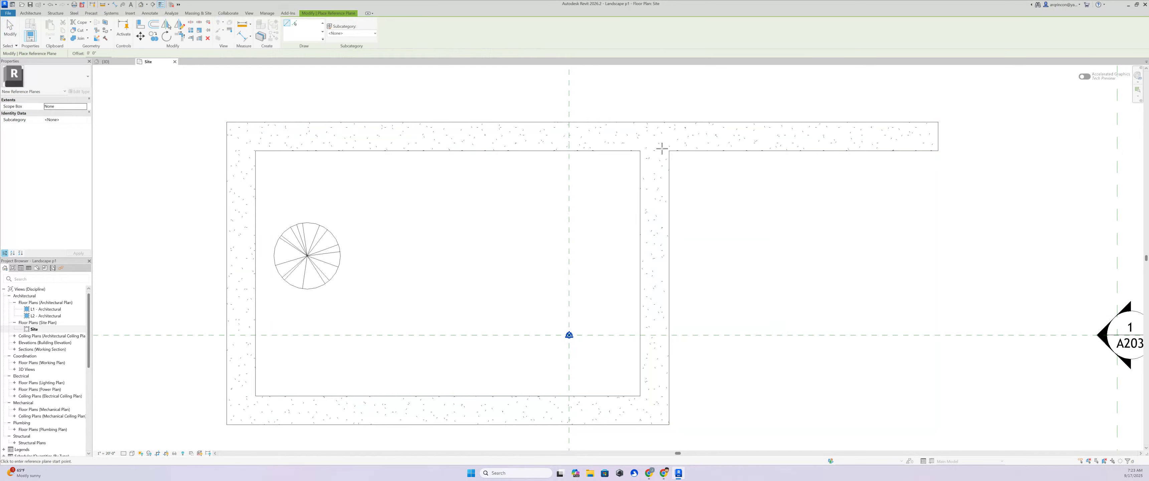
scroll(629, 154, "up", 8)
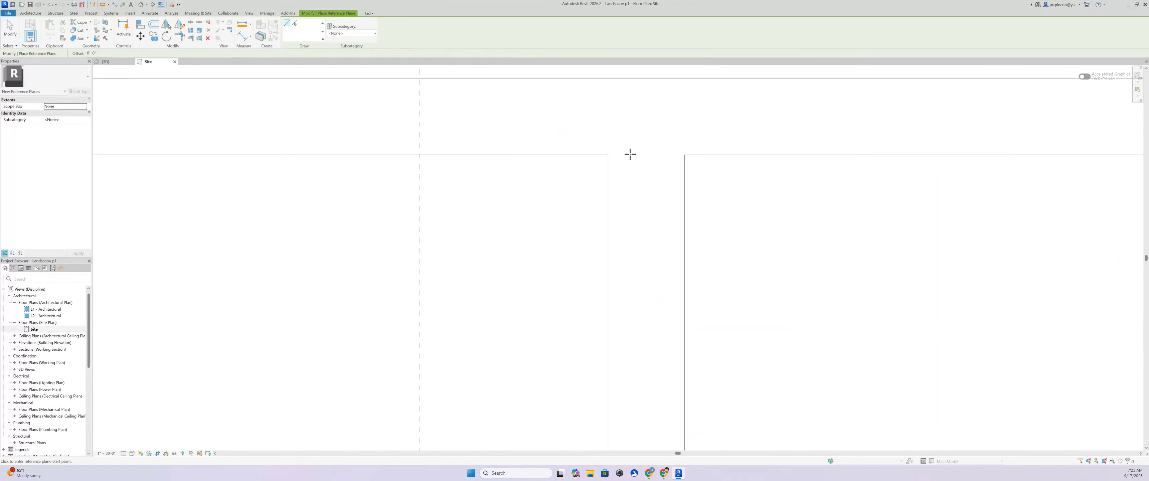
left_click(589, 156)
left_click(743, 156)
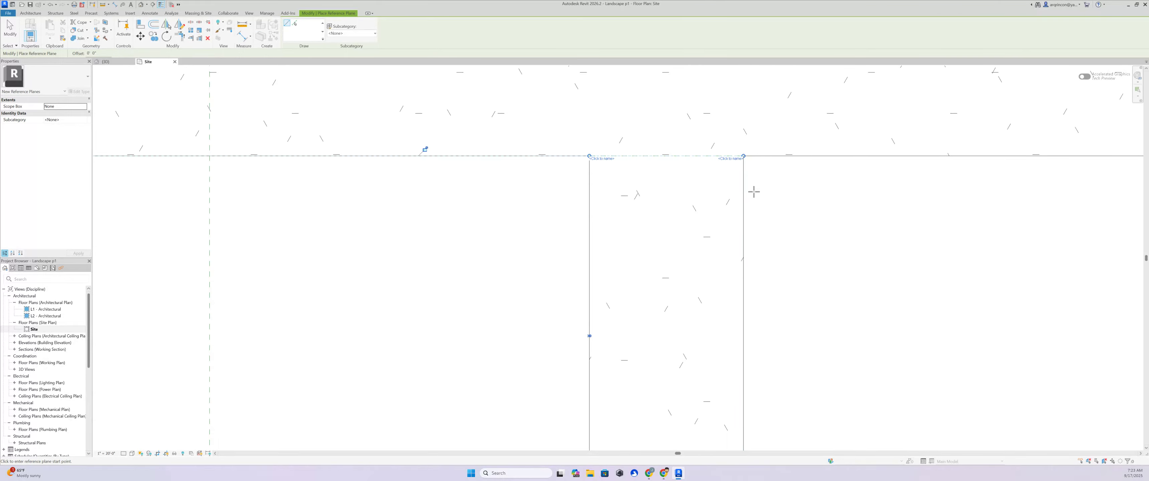
key("Escape")
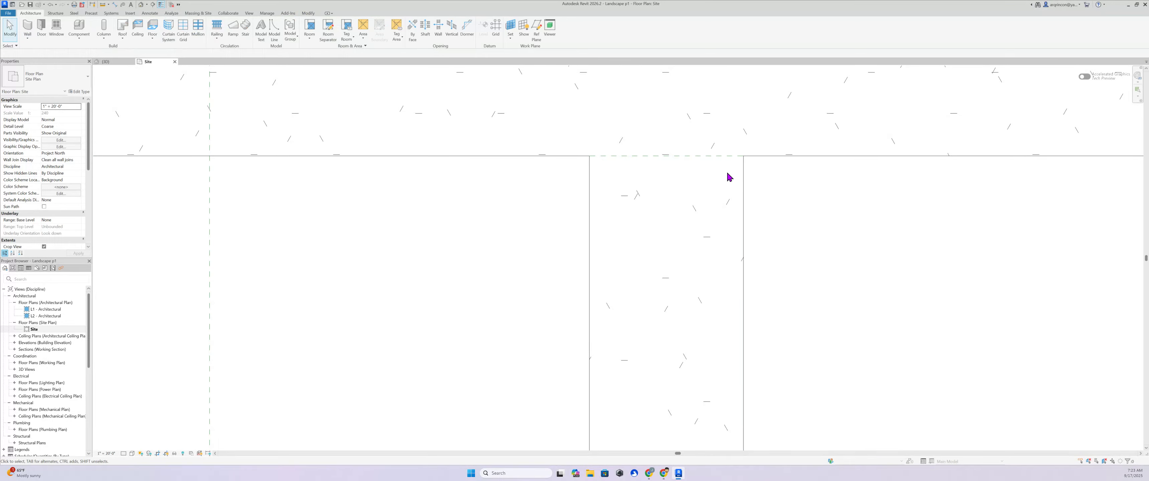
- Name the reference plane at the walkway junction 0
left_click(719, 158)
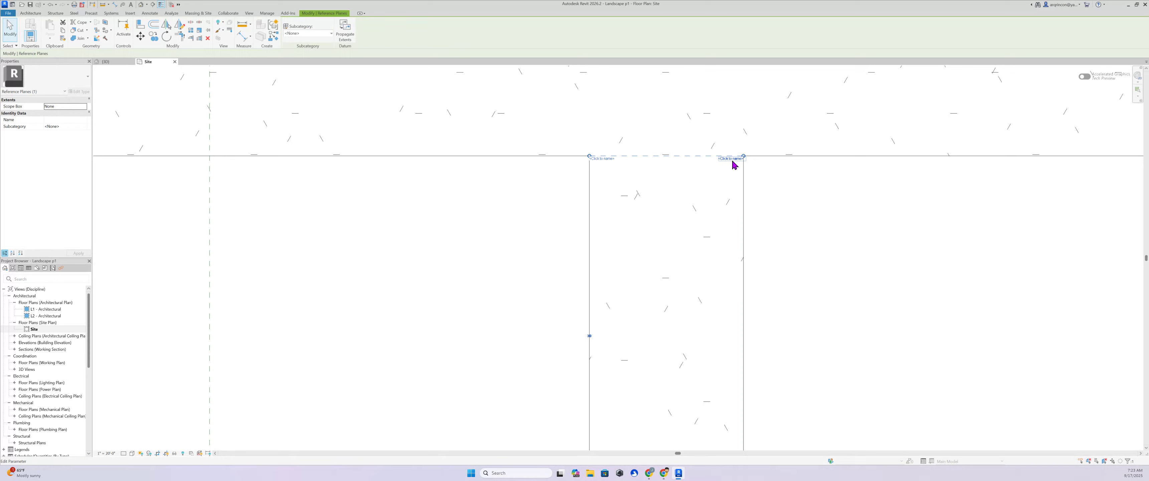
left_click(733, 160)
key("Escape")
left_click(733, 159)
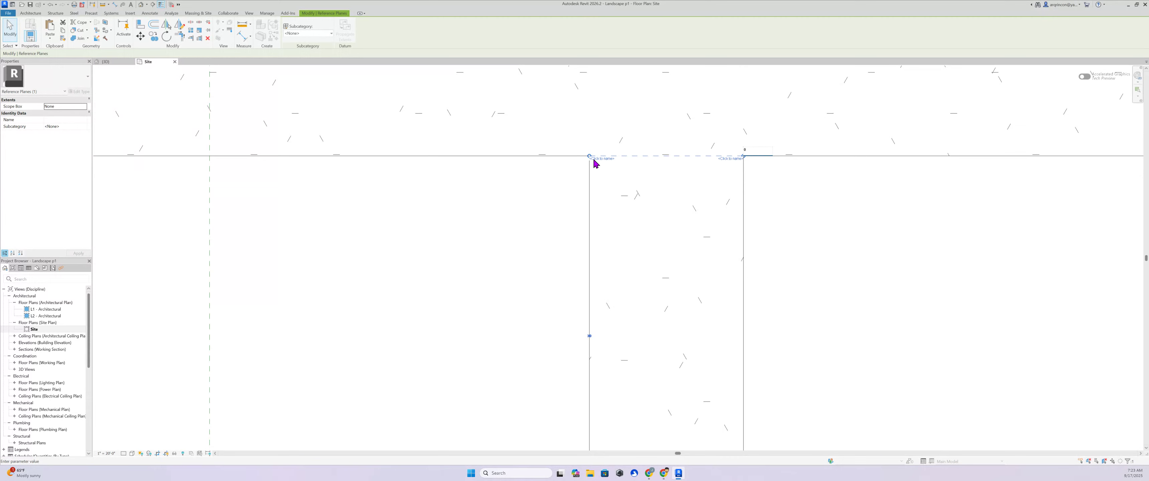
key("Return")
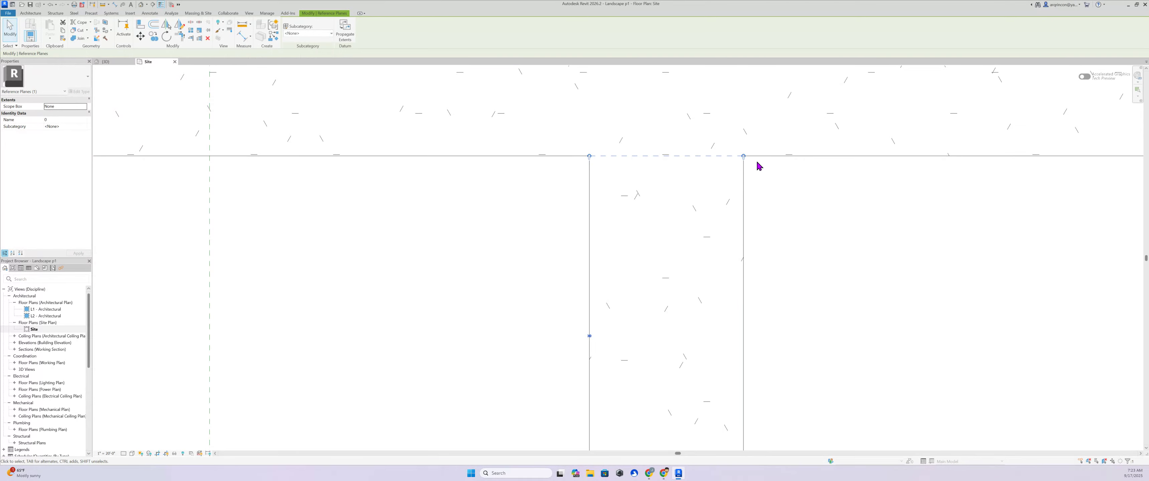
- Draw a second horizontal reference plane across the vertical walkway, about 17 feet south of the junction plane
scroll(757, 204, "down", 5)
middle_click_drag(783, 254, 670, 199)
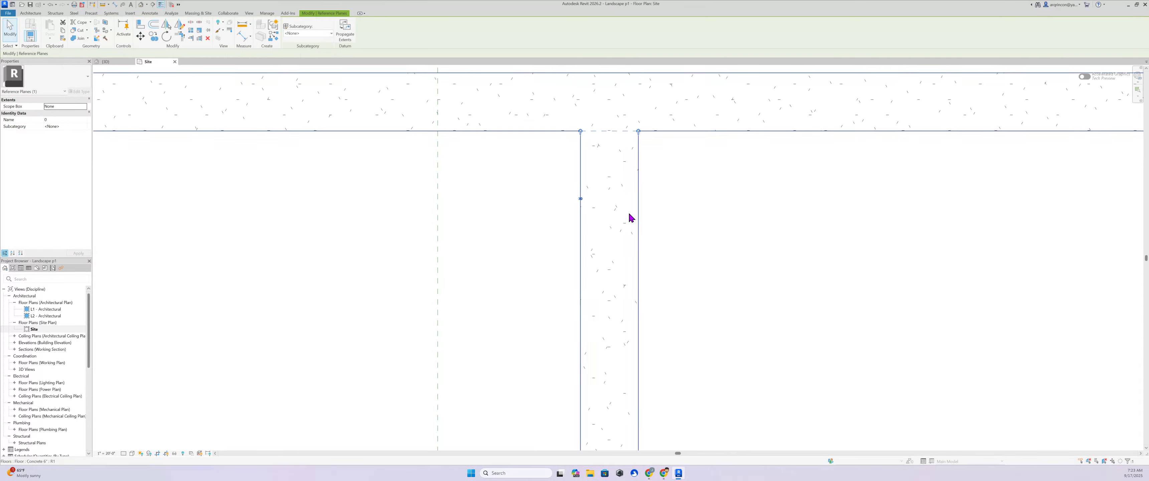
left_click(29, 14)
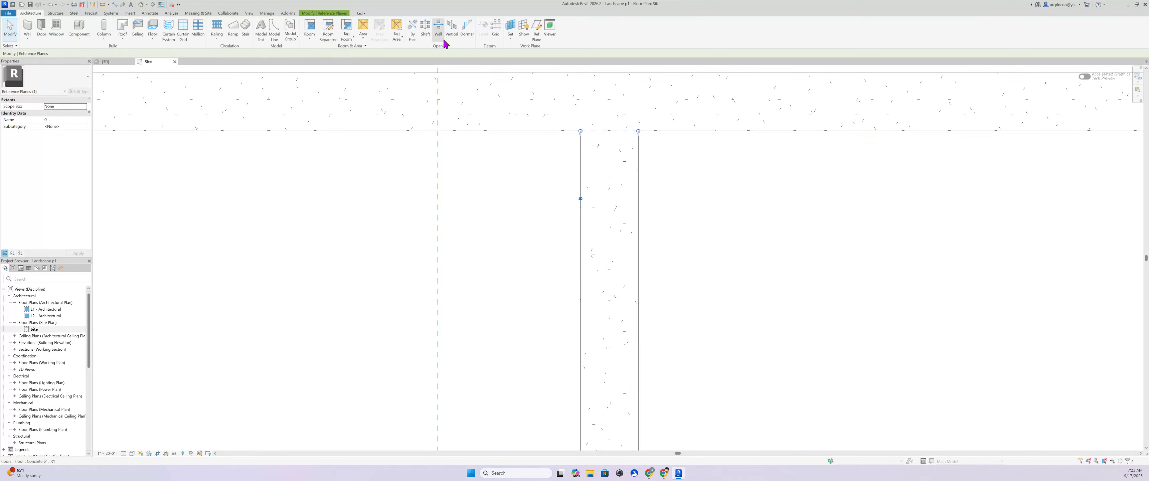
left_click(536, 36)
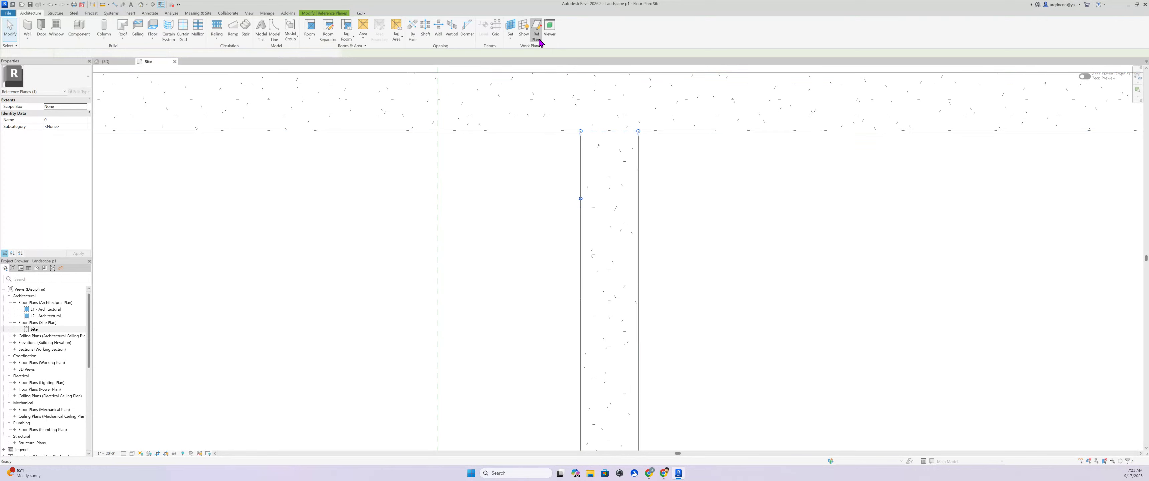
middle_click_drag(603, 291, 573, 233)
scroll(583, 218, "down", 2)
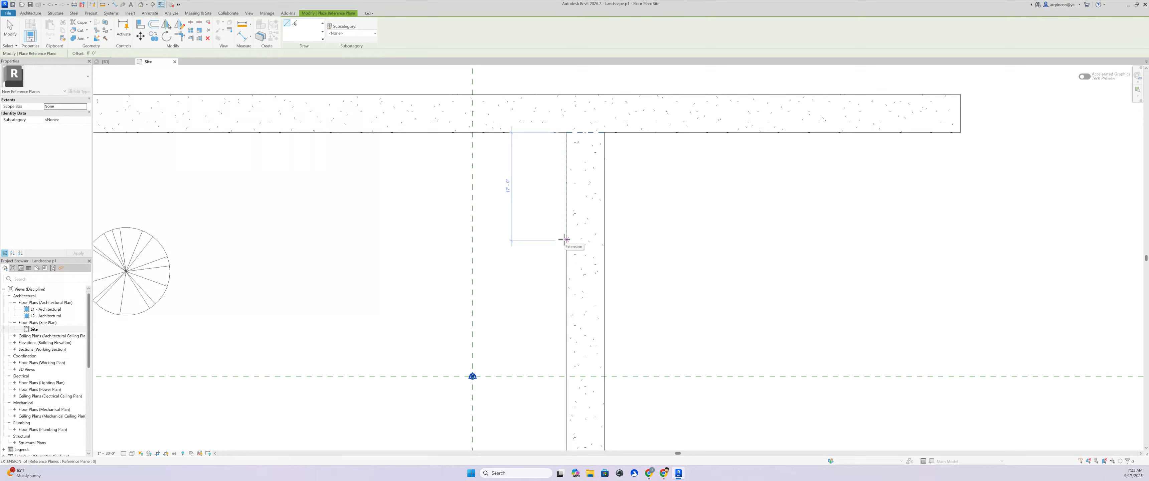
left_click(562, 240)
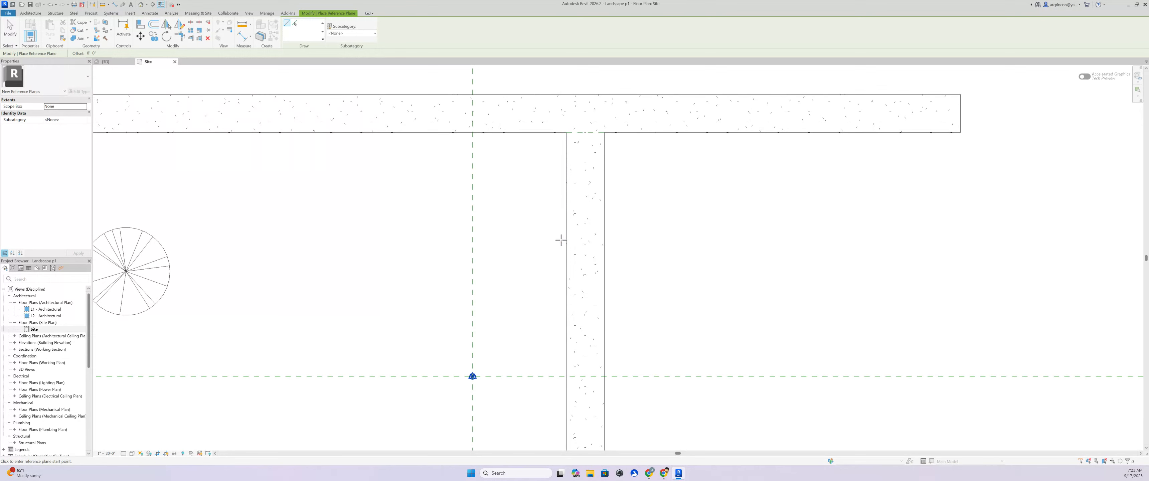
left_click(616, 241)
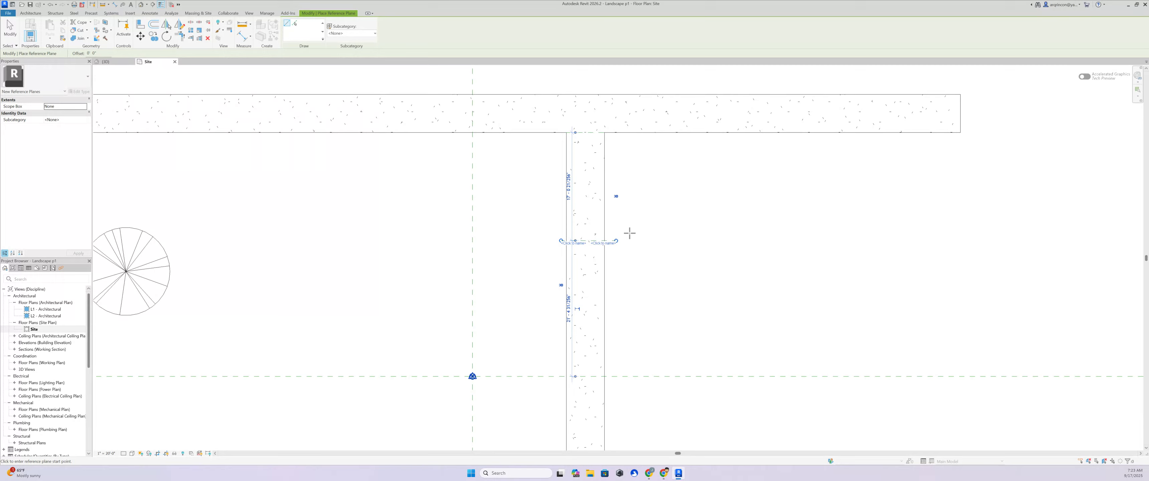
middle_click_drag(631, 265, 633, 216)
key("Escape")
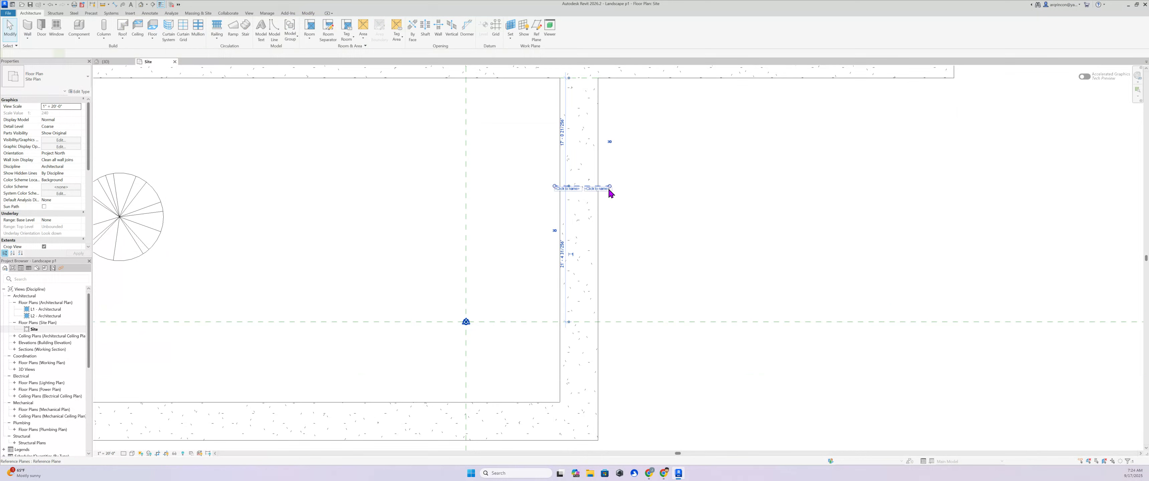
- Enter a name for the second reference plane across the vertical walkway
left_click(608, 186)
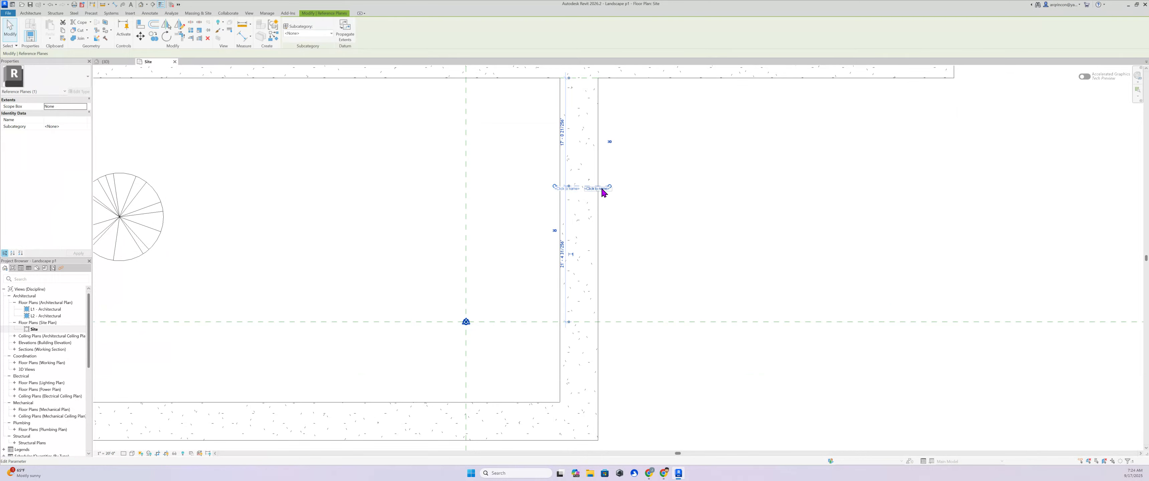
left_click(602, 189)
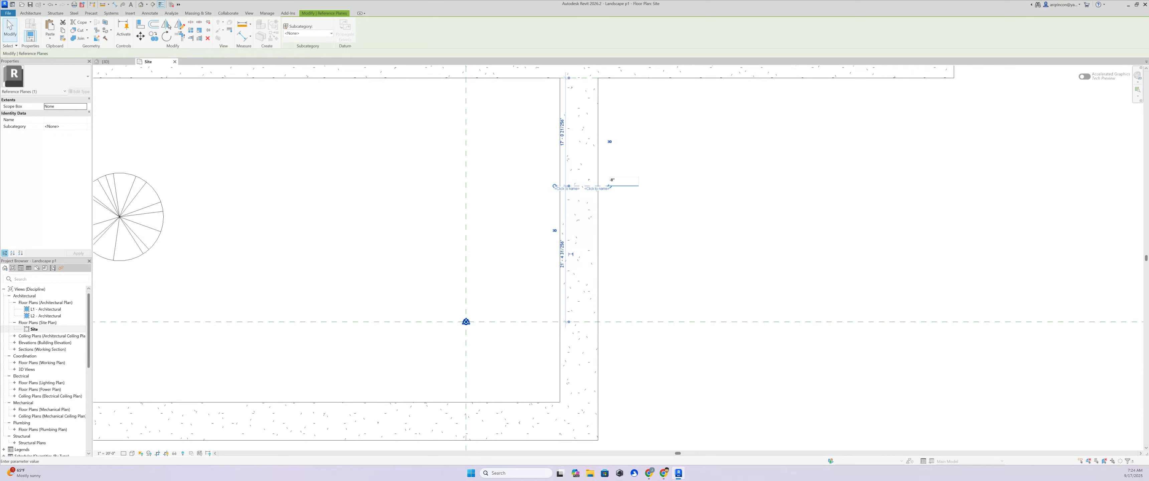
key("Escape")
key("Escape")
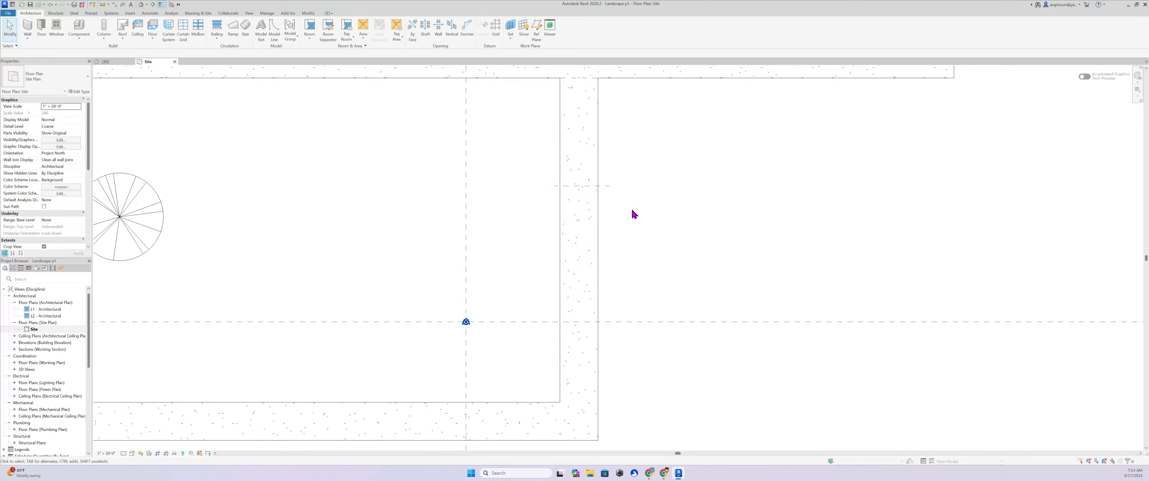
- Draw a third horizontal reference plane across the vertical walkway, about 1.5 feet north of the horizontal center plane
mouse_move(626, 222)
middle_mouse_down()
mouse_move(641, 226)
mouse_move(633, 213)
middle_mouse_up()
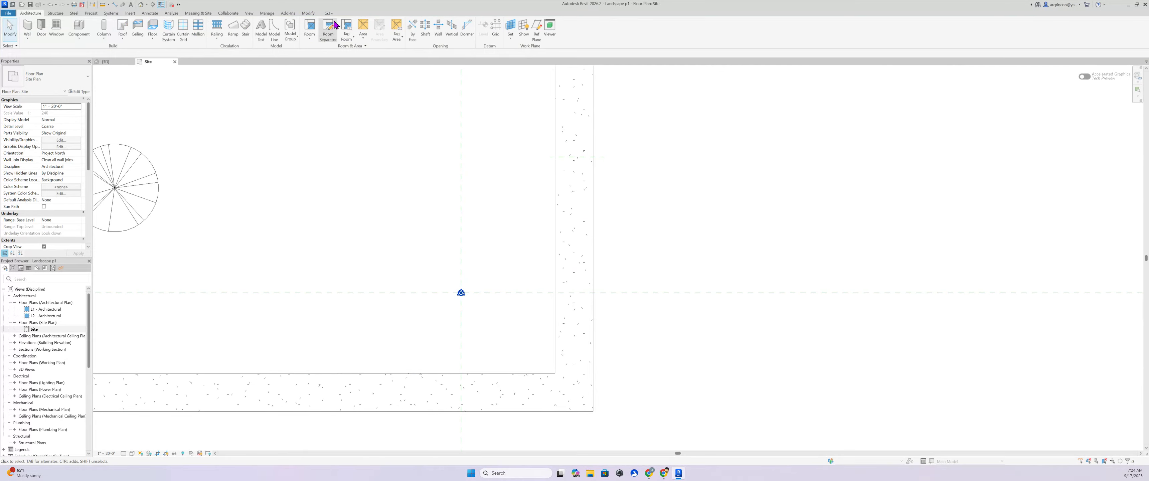
left_click(536, 31)
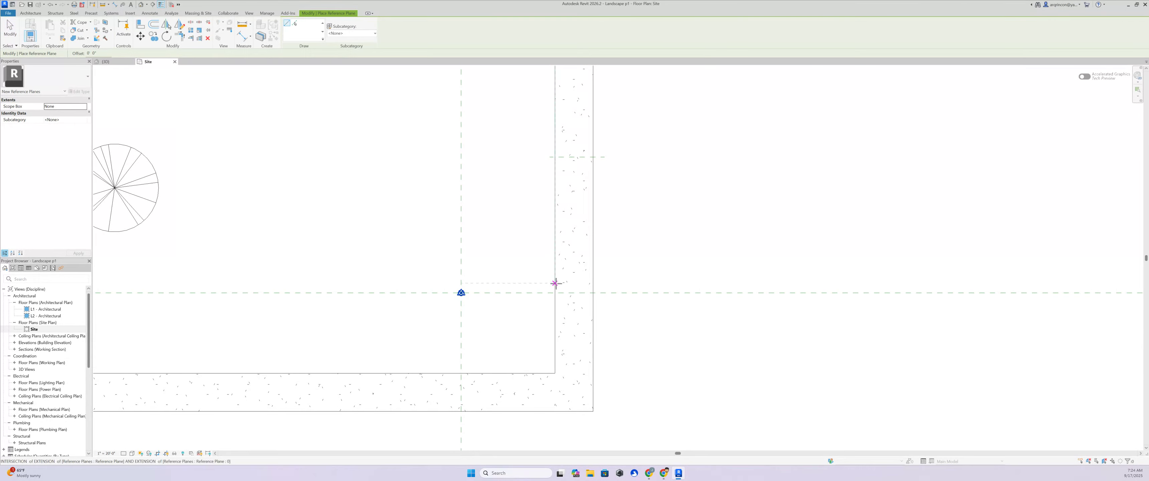
scroll(554, 282, "up", 5)
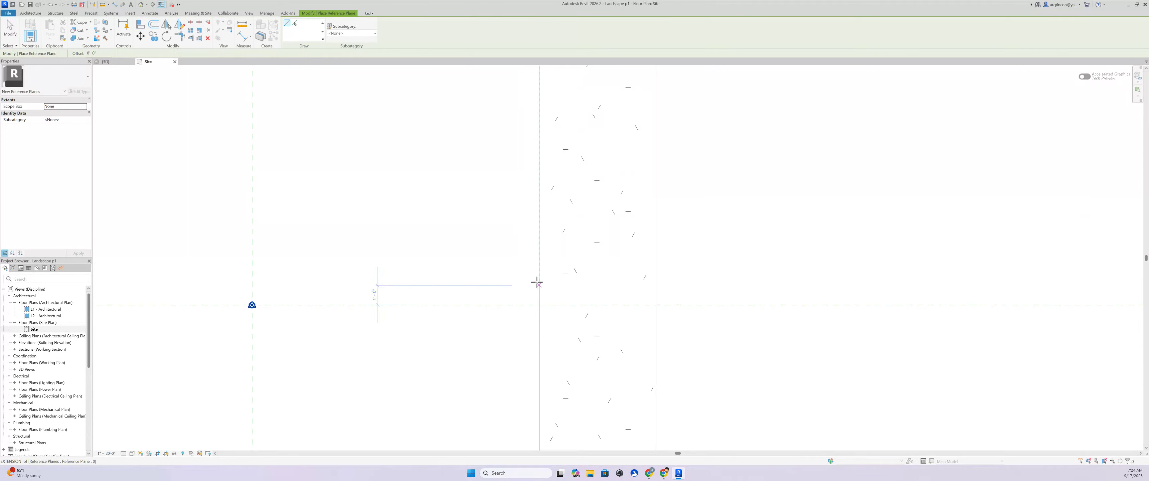
left_click(523, 275)
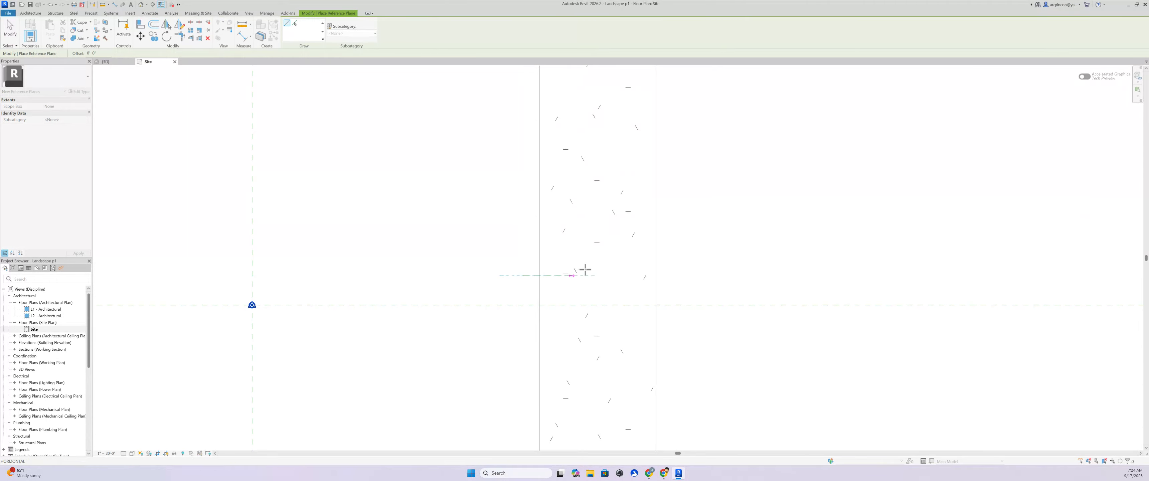
left_click(673, 275)
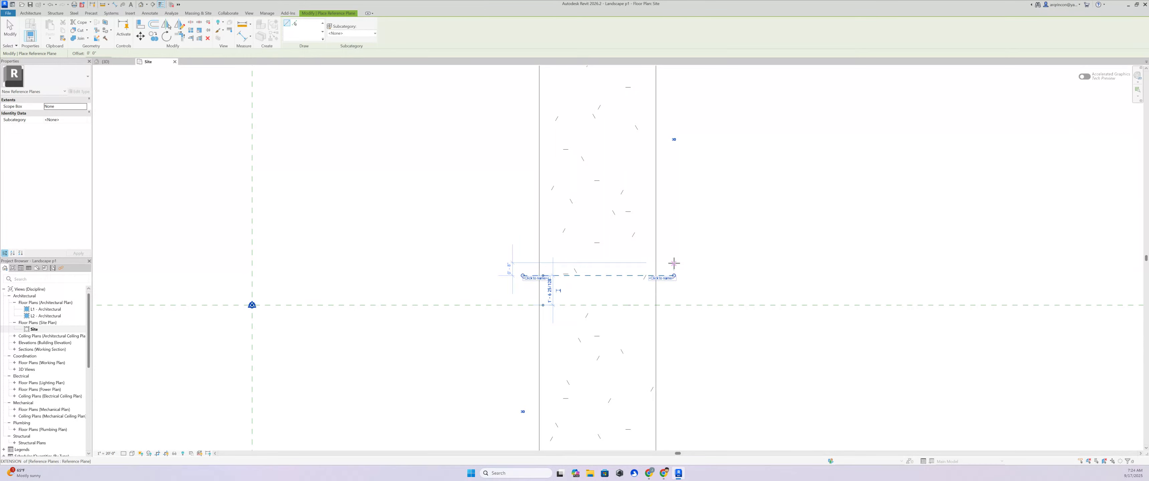
key("Escape")
key("Escape")
scroll(677, 264, "down", 4)
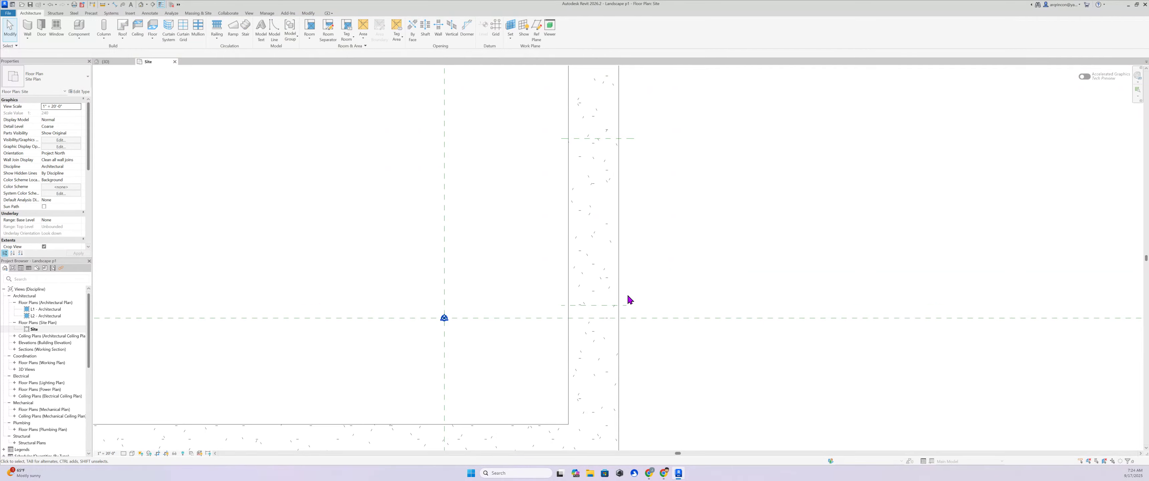
- Try to name the third reference plane across the vertical walkway -8"
left_click(625, 307)
left_click(622, 308)
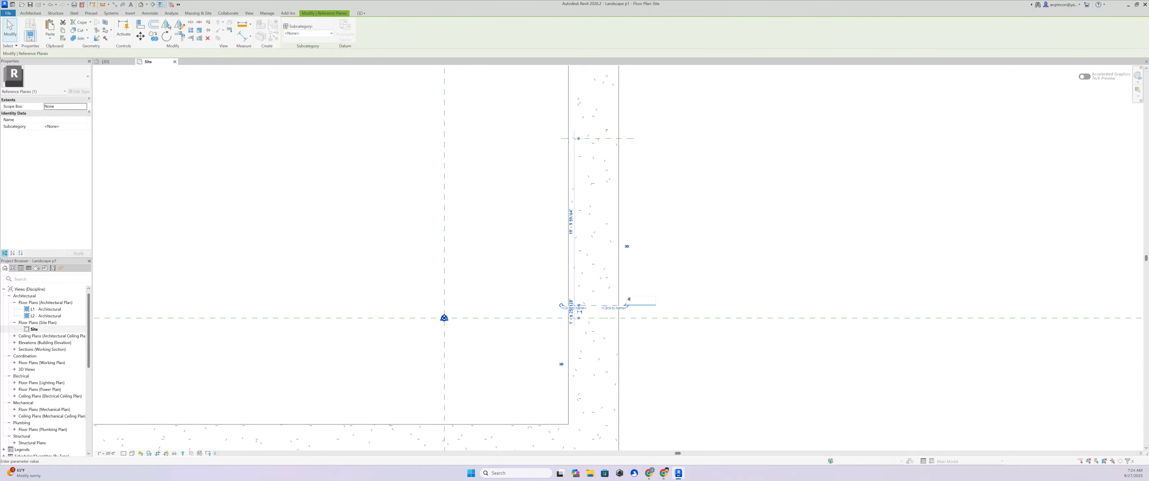
type("-8\"")
key("Return")
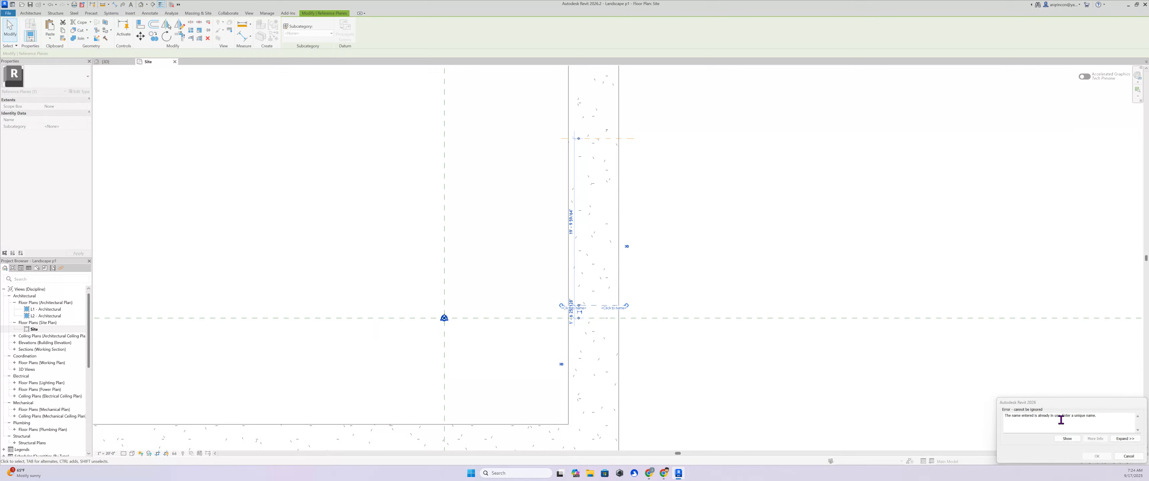
left_click(1128, 456)
- Give the third reference plane across the vertical walkway a unique name based on -8"
left_click(598, 306)
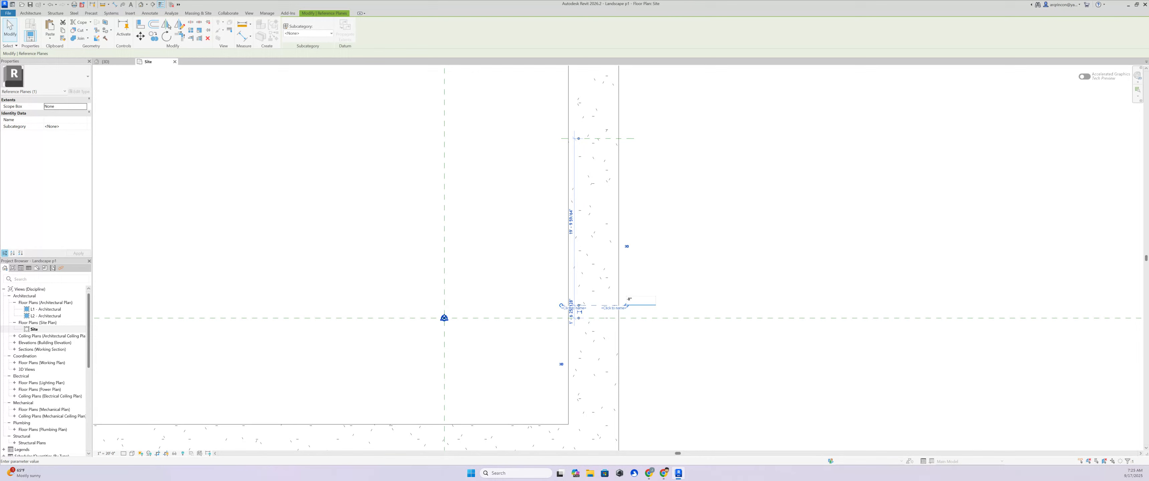
key("Return")
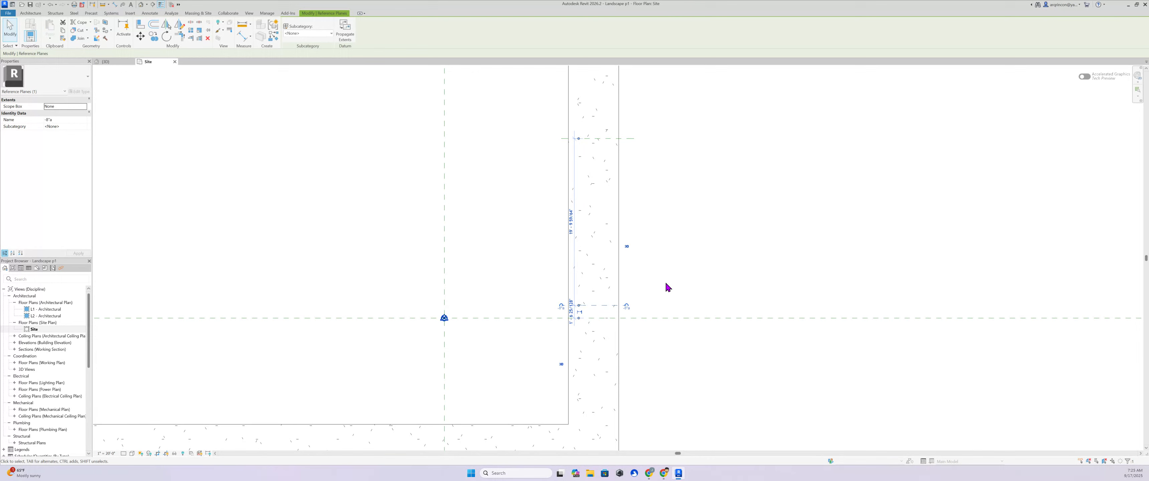
key("Escape")
- Draw a fourth horizontal reference plane across the vertical walkway, starting at the inner southeast corner of the walkway loop
scroll(668, 287, "down", 2)
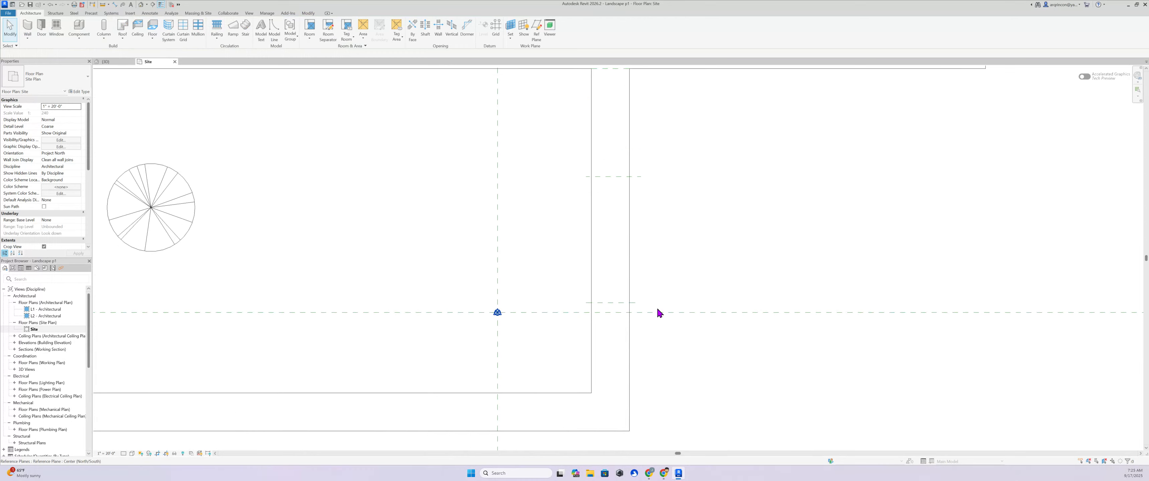
middle_click_drag(656, 211, 636, 296)
middle_click_drag(591, 251, 607, 205)
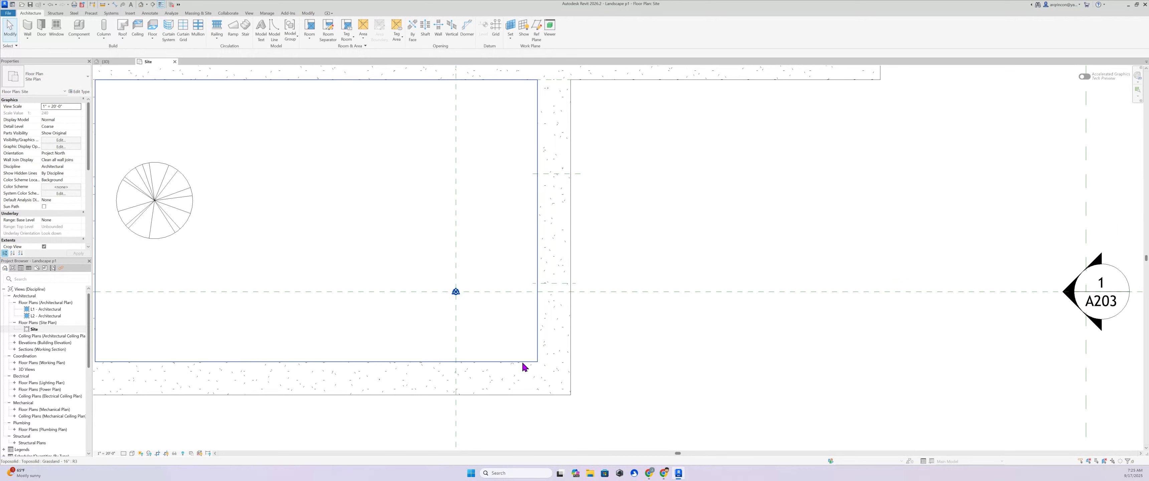
left_click(536, 36)
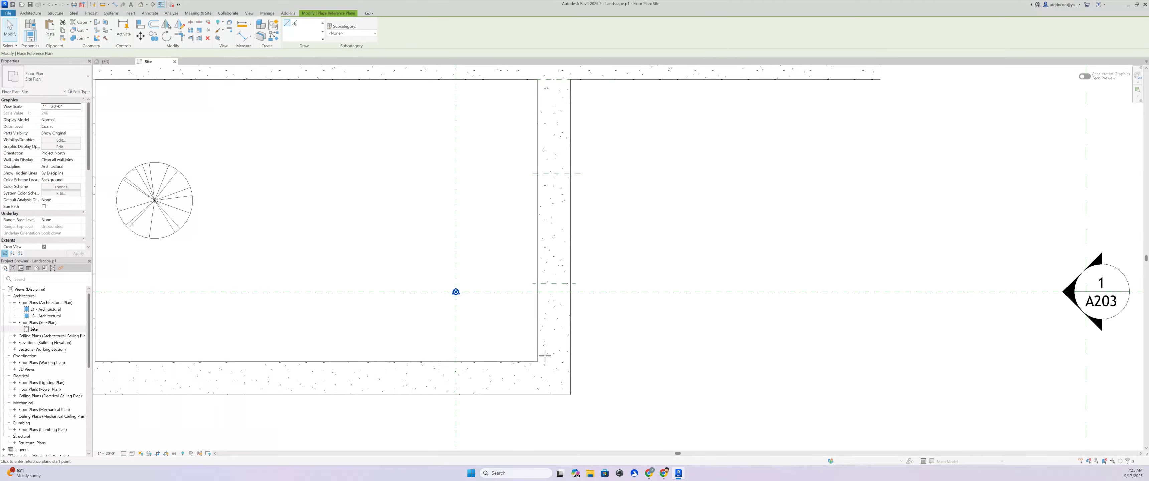
left_click(577, 361)
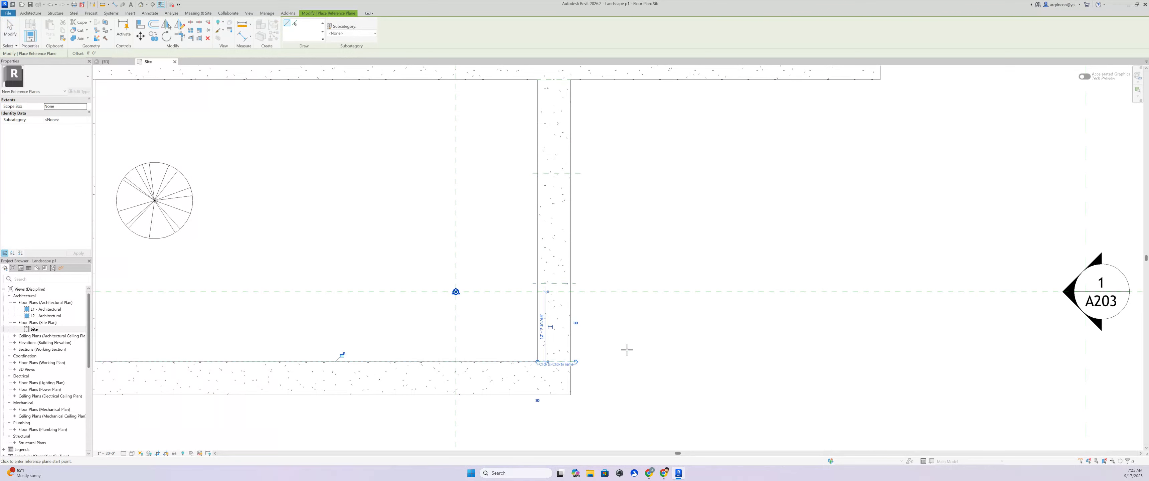
key("Escape")
key("Escape")
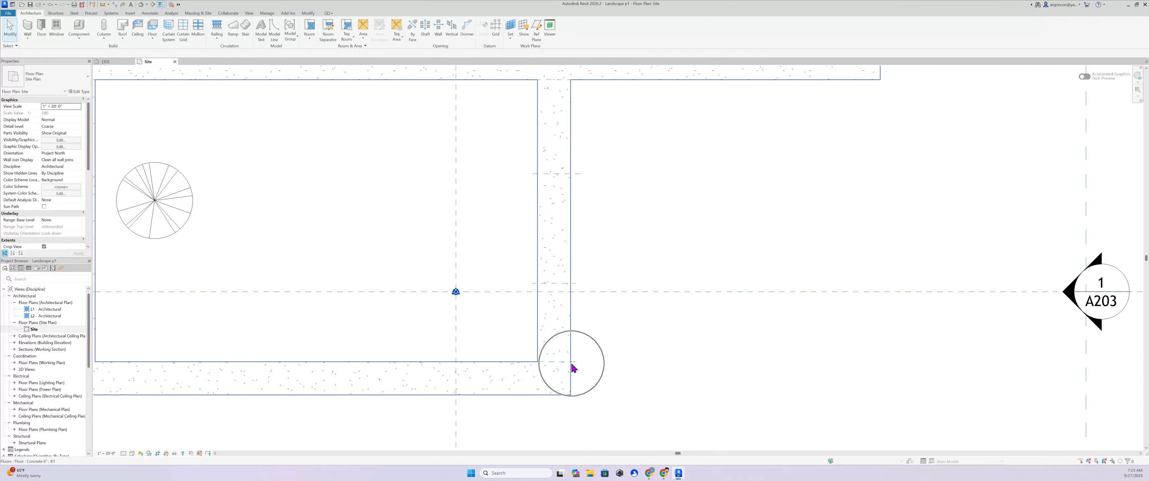
- Add shape points to the concrete floor where the second reference plane crosses both edges of the vertical walkway
scroll(573, 366, "down", 2)
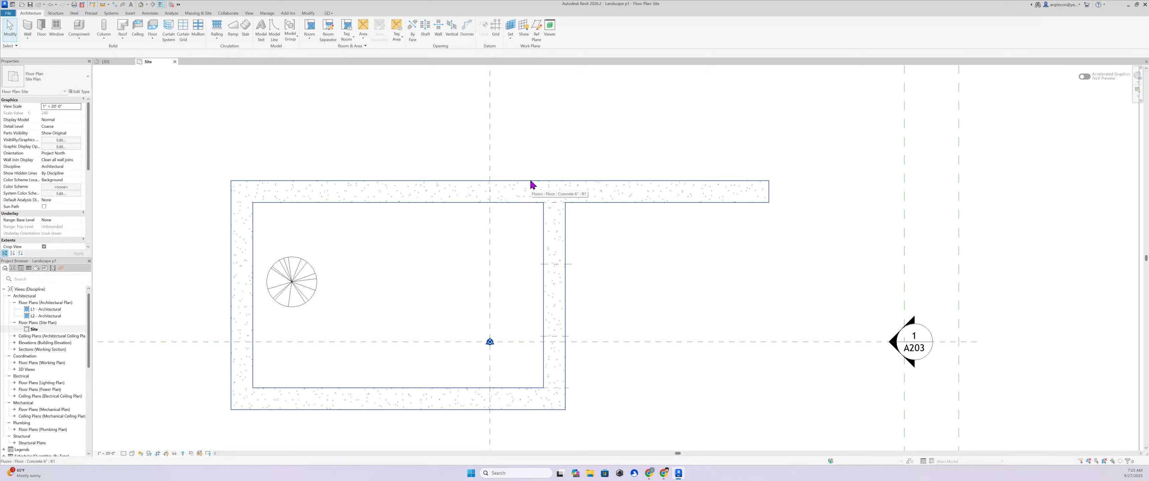
left_click(531, 184)
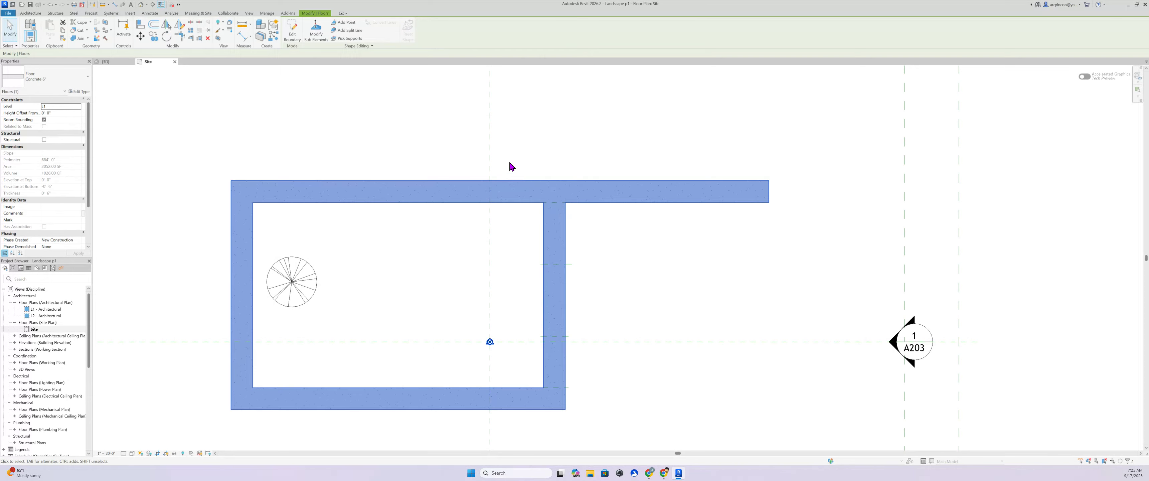
left_click(349, 28)
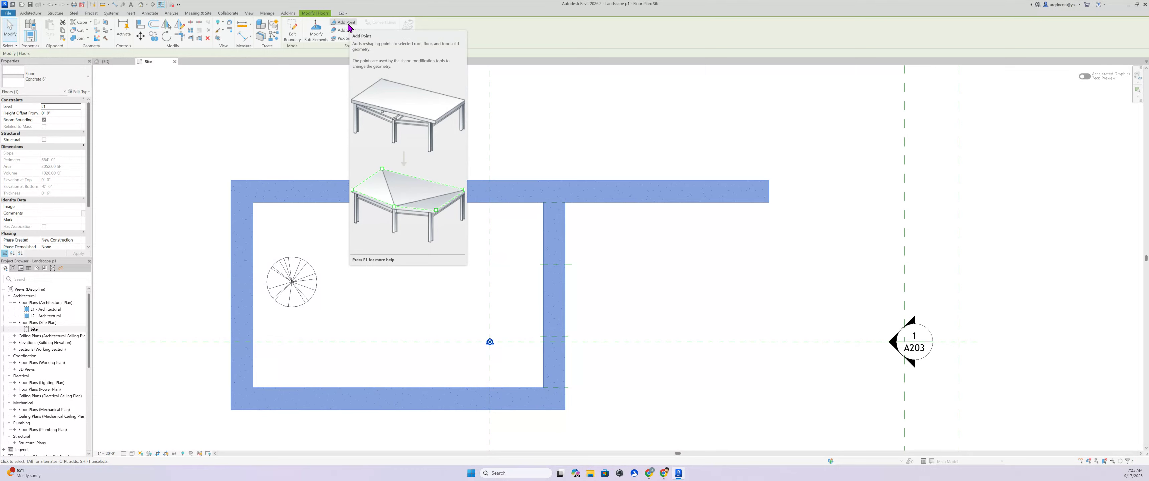
scroll(544, 206, "up", 5)
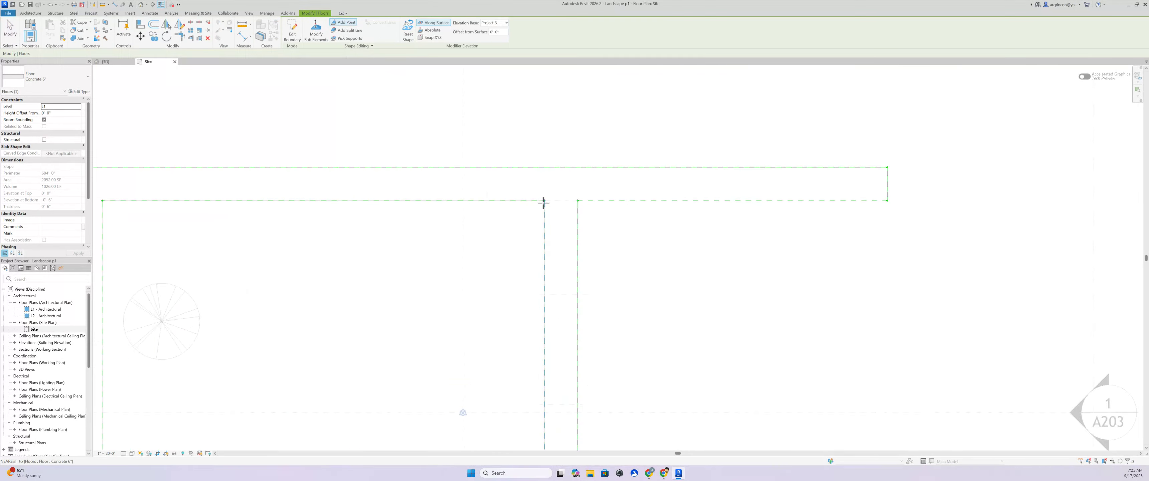
scroll(544, 198, "up", 2)
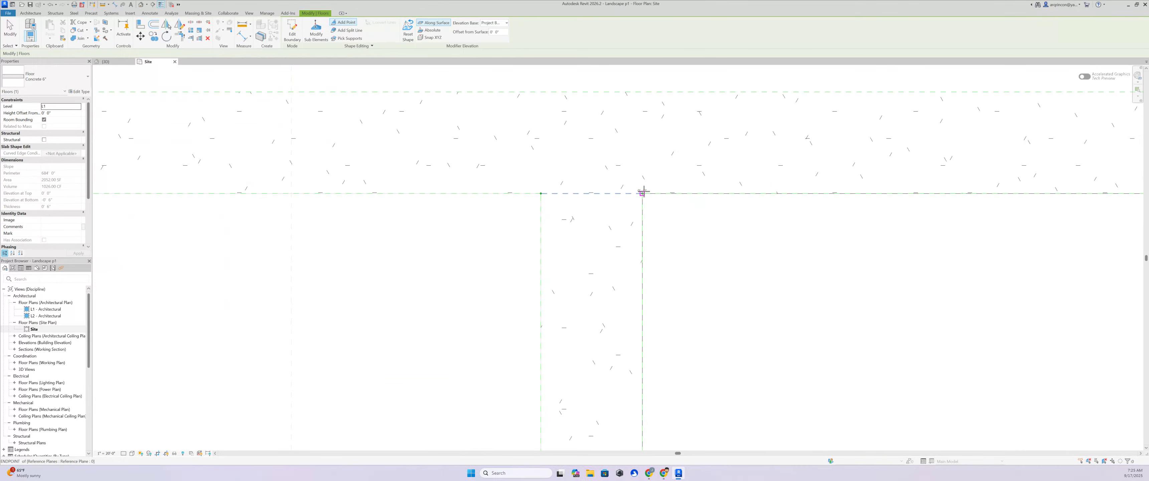
scroll(676, 238, "down", 2)
middle_click_drag(684, 282, 643, 200)
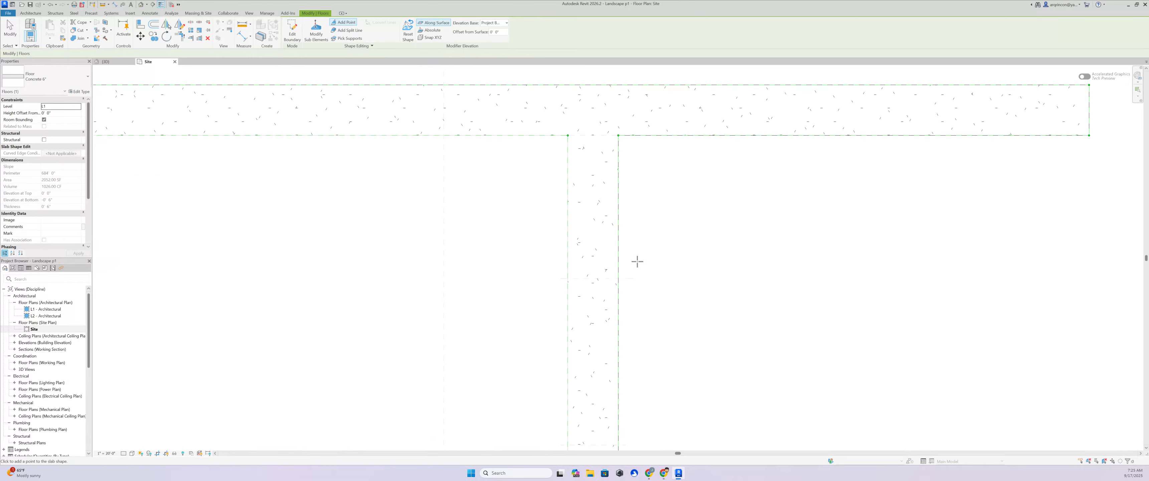
middle_click_drag(635, 283, 635, 231)
left_click(568, 224)
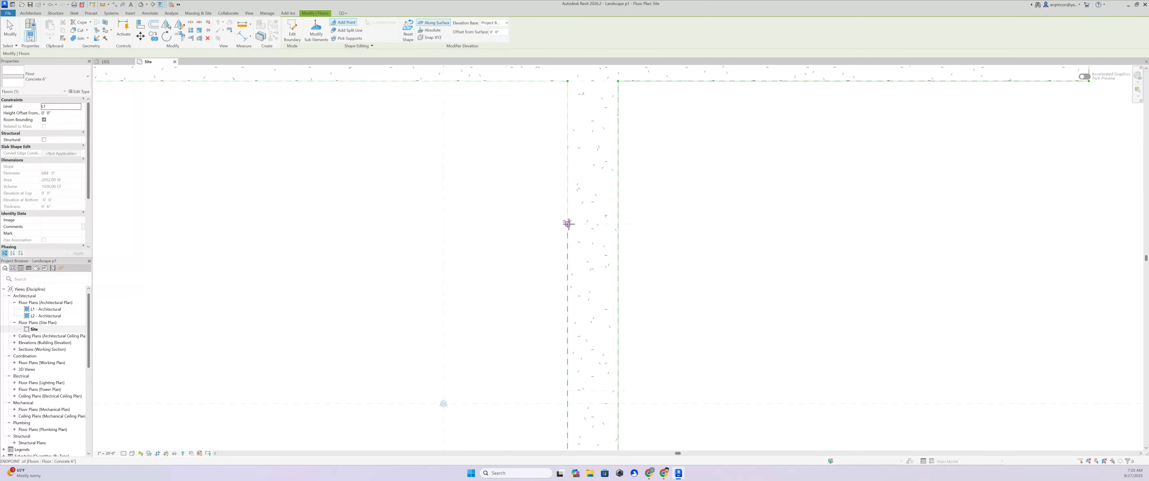
left_click(619, 224)
- Add shape points where the third reference plane crosses both edges of the vertical walkway
scroll(647, 275, "down", 2)
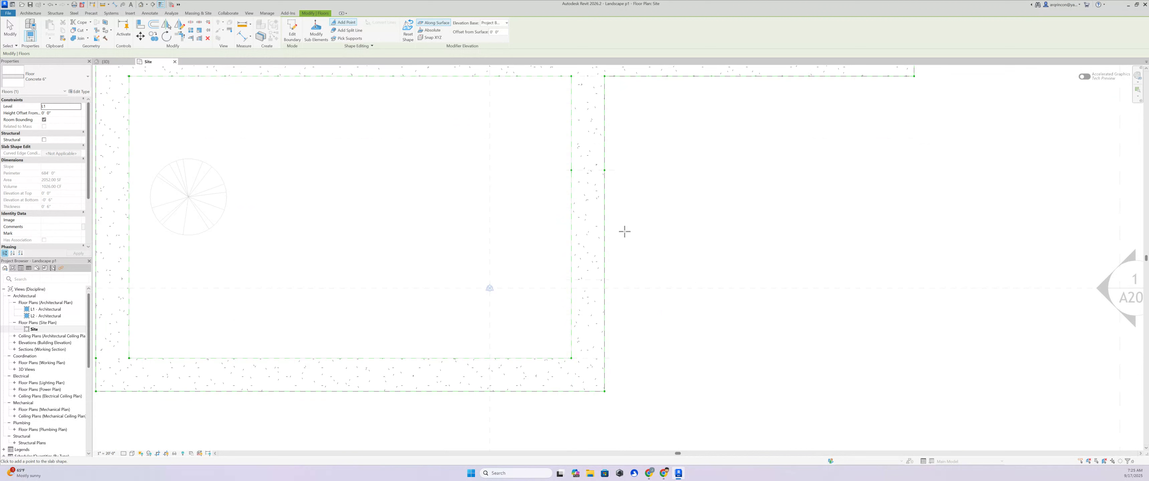
left_click(571, 280)
left_click(604, 280)
- Add shape points around the southeast walkway corner: at the fourth plane's outer edge, the outer corner, and the south edge below the inner corner
scroll(631, 267, "up", 4)
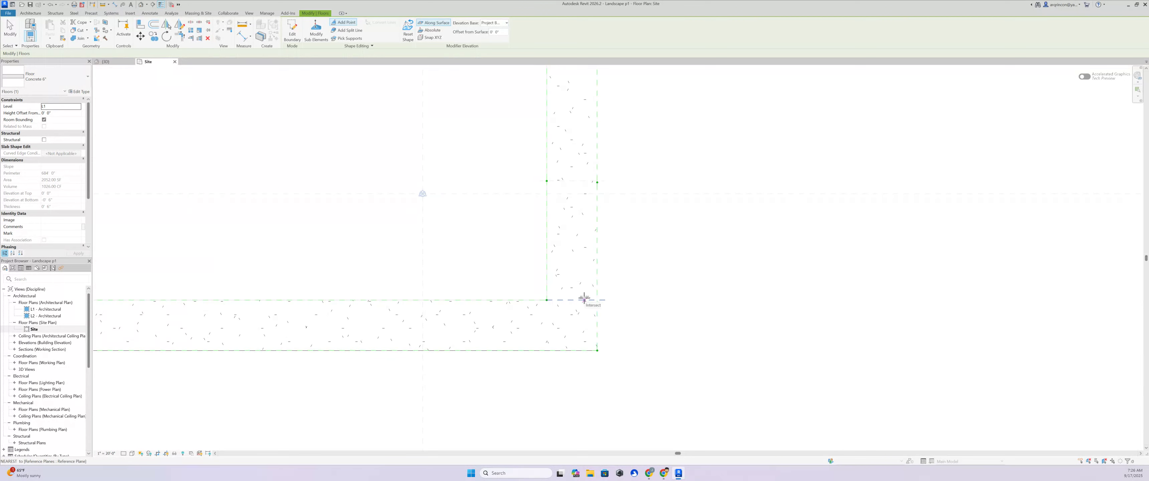
left_click(597, 300)
left_click(597, 350)
left_click(546, 350)
key("Escape")
- Tile the 3D view and the Site plan side by side, fitting both models in their windows
scroll(657, 291, "down", 2)
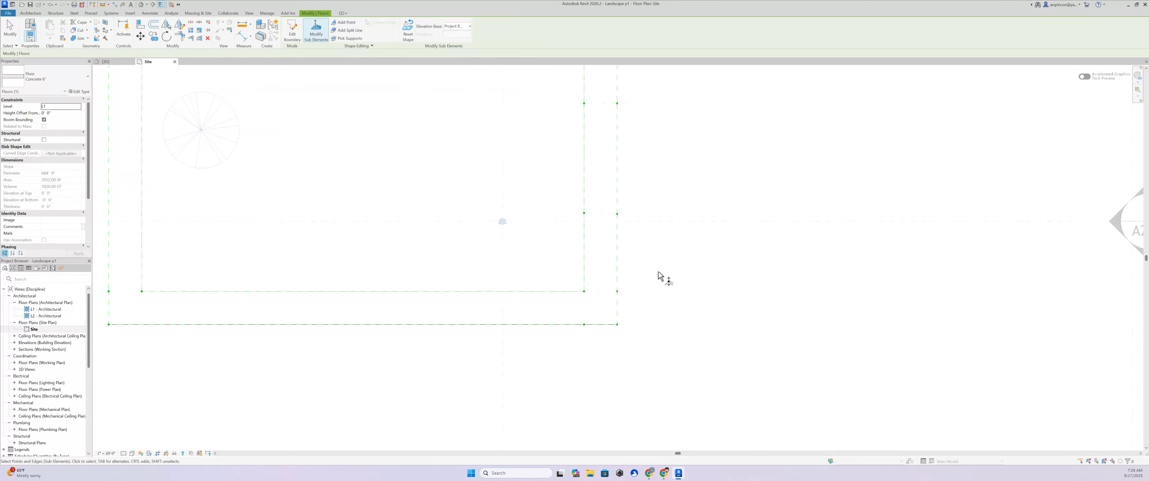
scroll(662, 275, "up", 1)
left_click(117, 62)
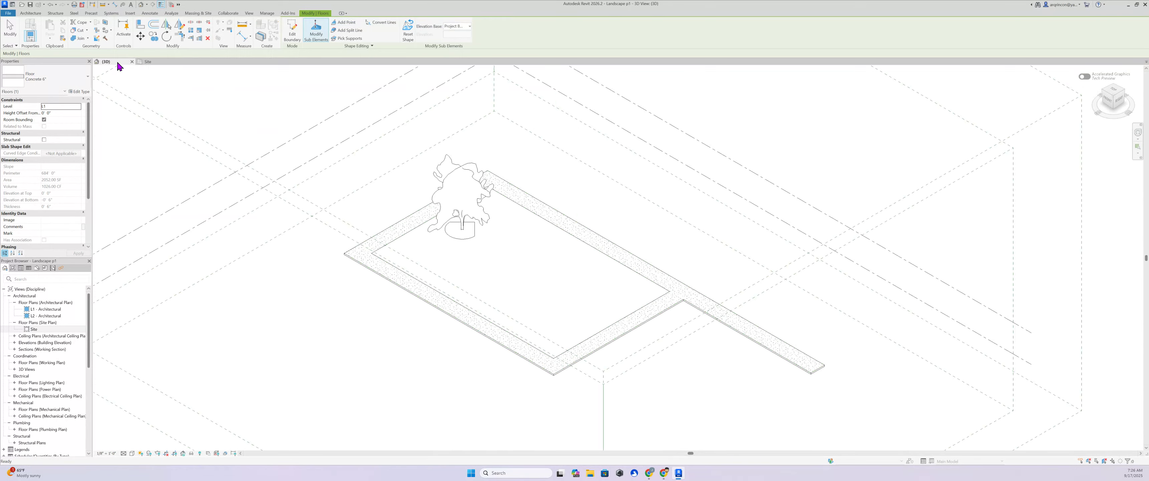
key("Escape")
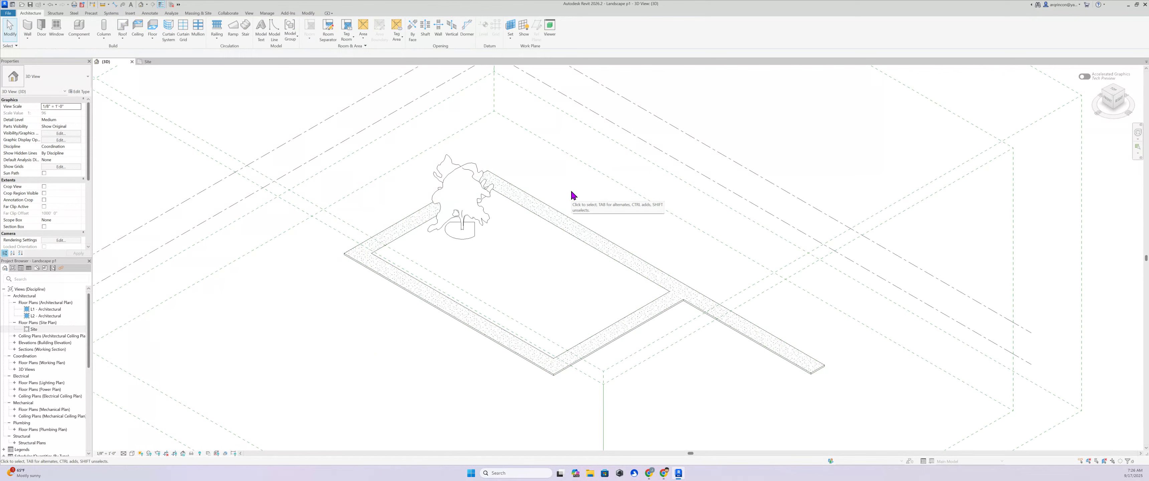
key("w")
key("t")
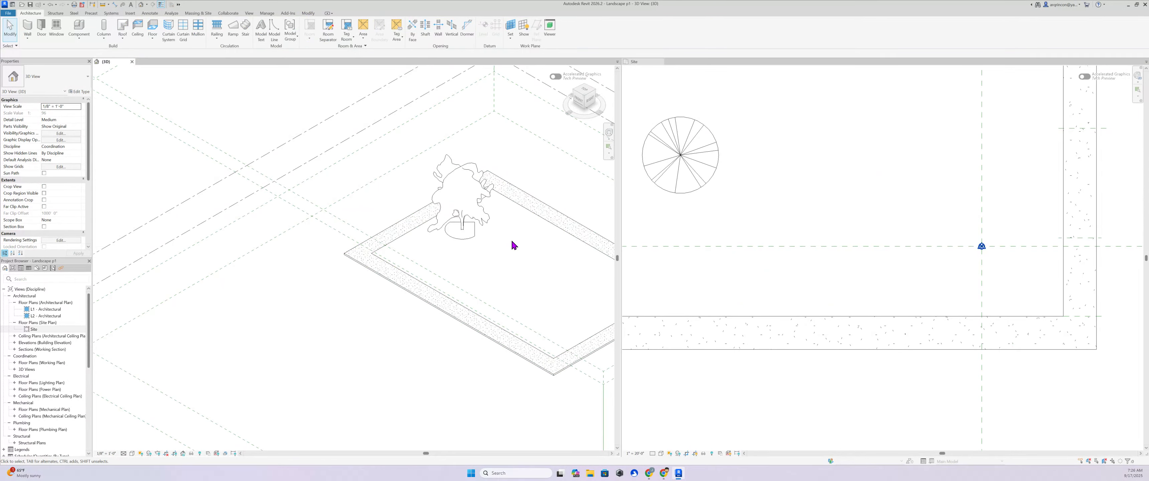
key("z")
key("a")
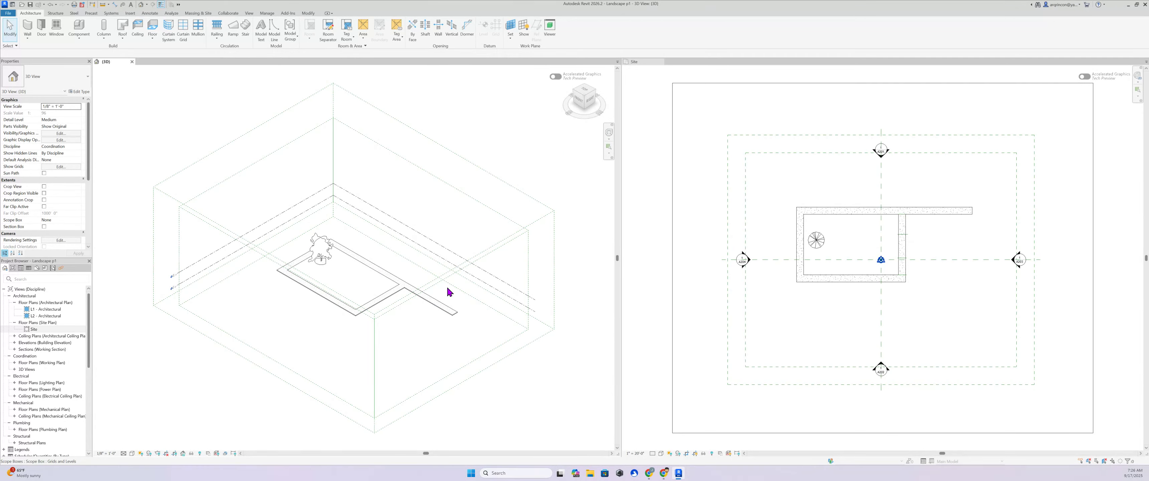
- Modify the concrete floor's sub-elements, setting the east edge point at the second reference plane to an elevation of -8"
scroll(401, 292, "up", 3)
scroll(367, 289, "up", 4)
middle_click_drag(361, 280, 347, 178)
scroll(385, 173, "up", 1)
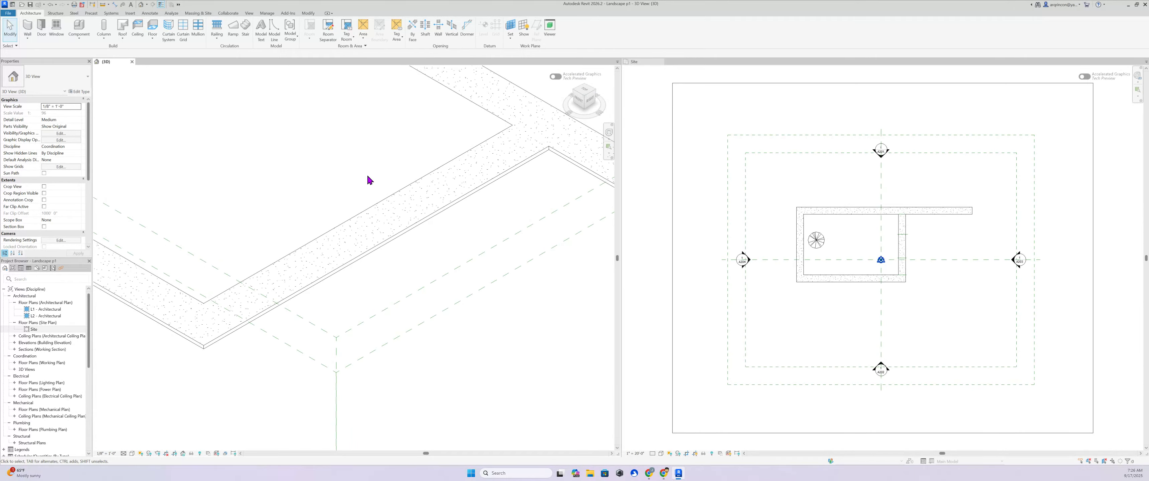
scroll(932, 243, "up", 6)
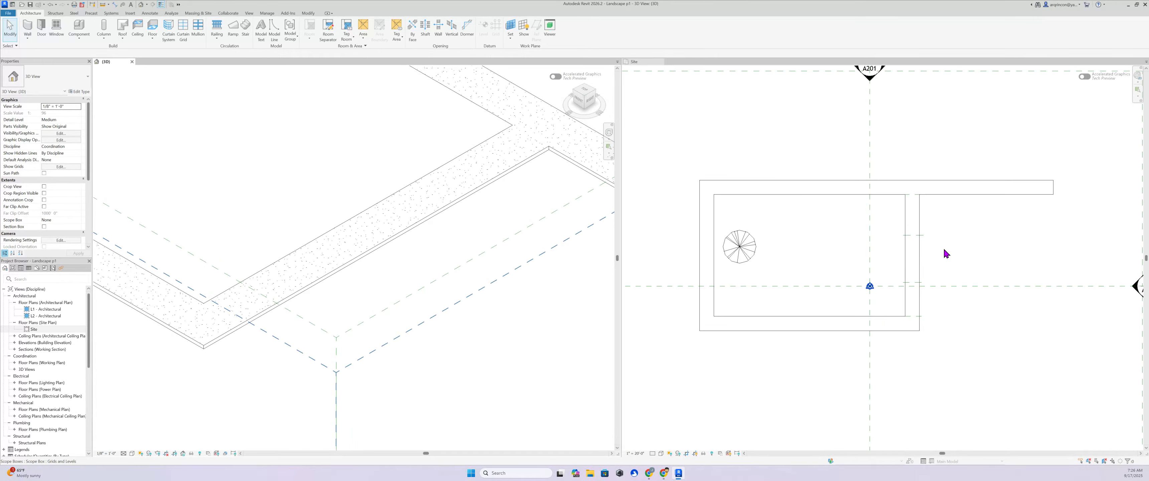
left_click(914, 243)
scroll(915, 243, "down", 4)
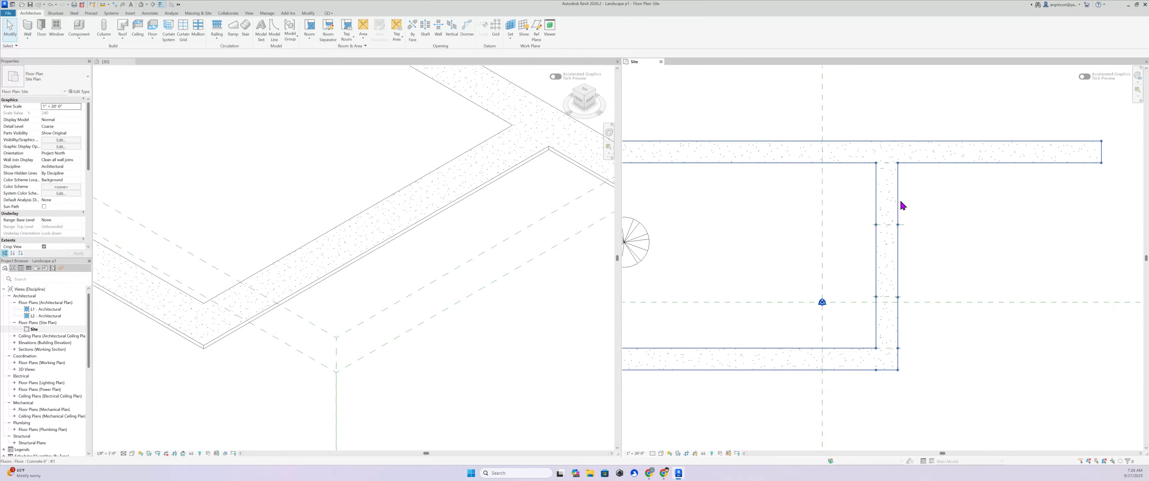
left_click(900, 205)
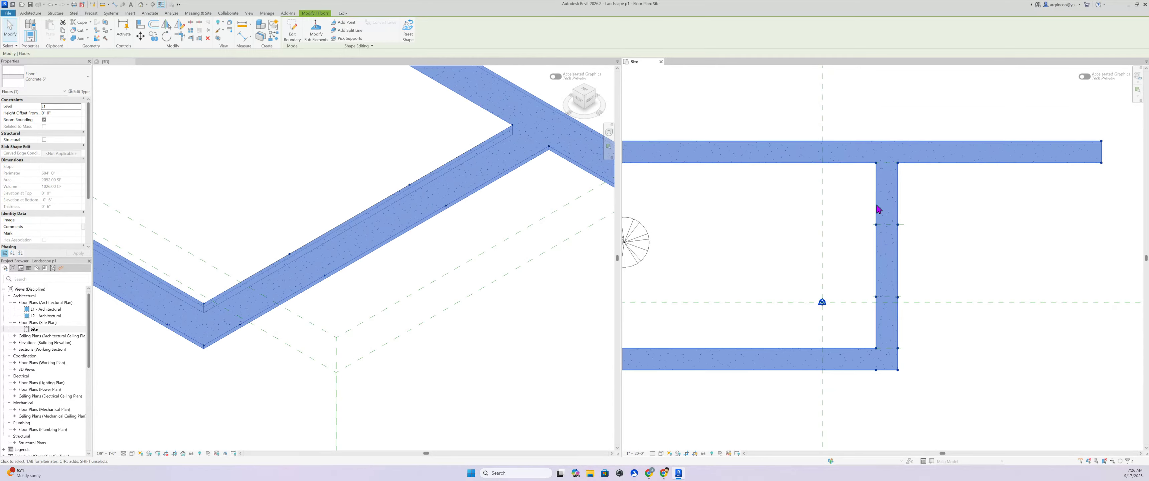
left_click(318, 33)
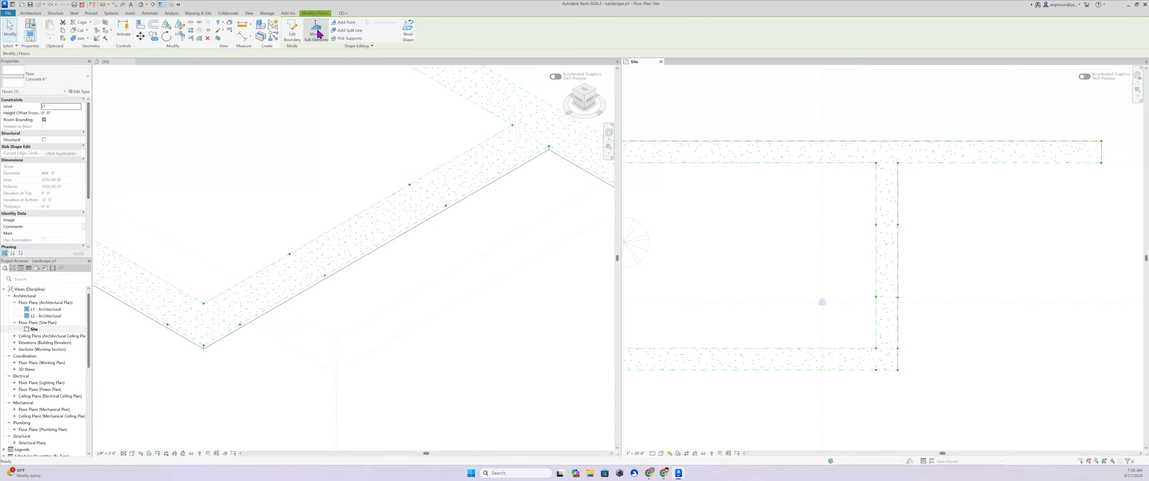
left_click(899, 227)
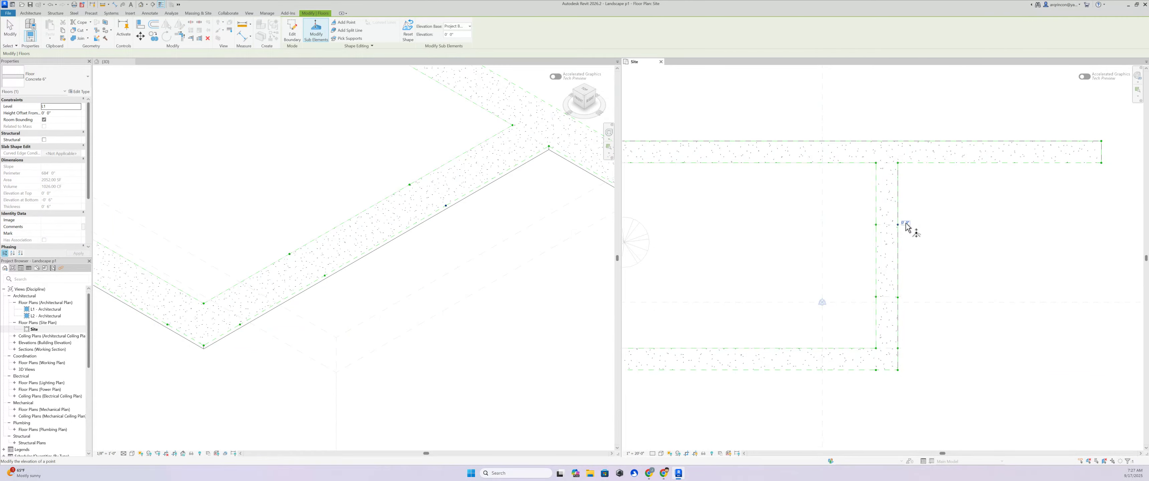
left_click(905, 223)
key("Return")
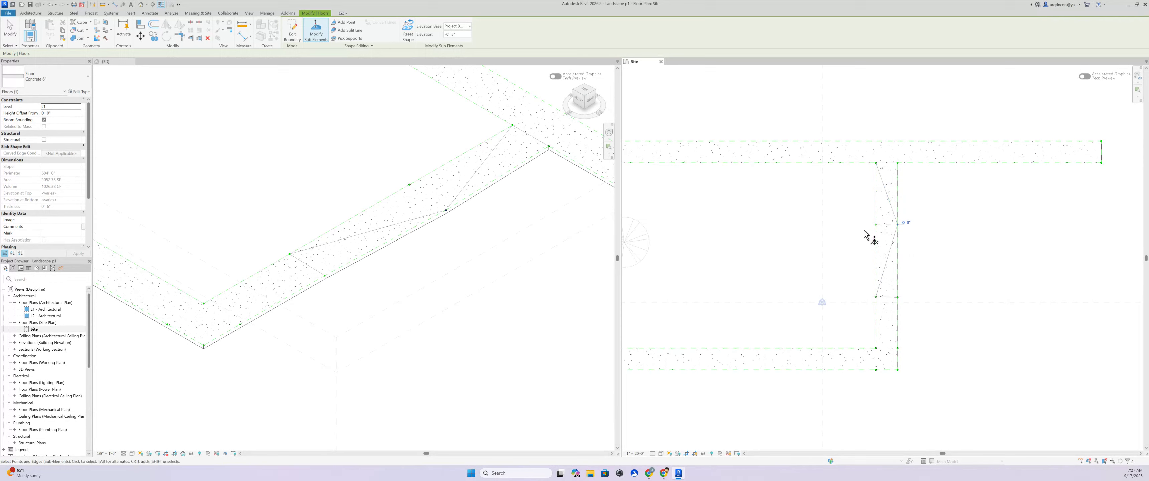
- Set the elevation of the west edge point at the second reference plane to -8"
left_click(876, 226)
left_click(883, 223)
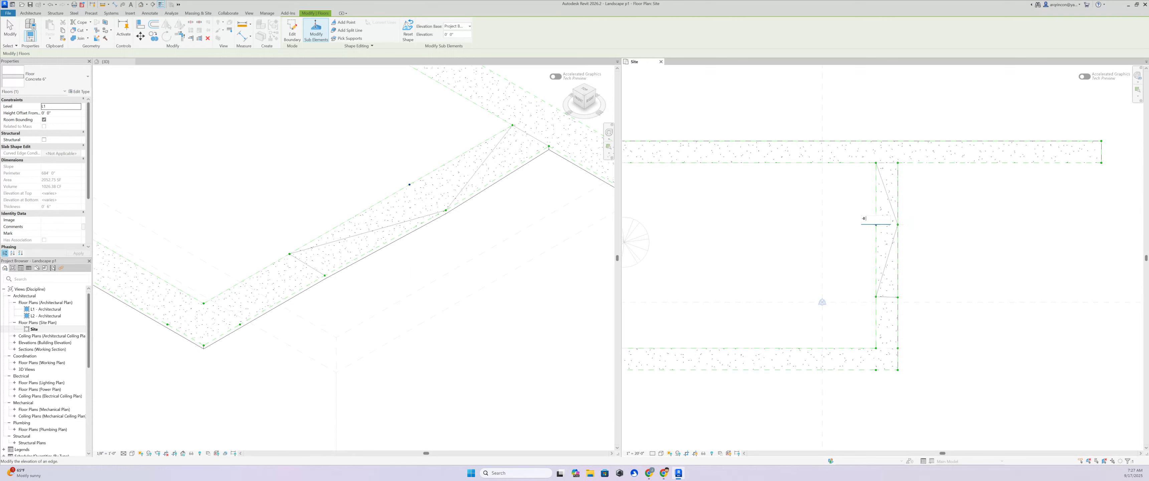
type("-0 8")
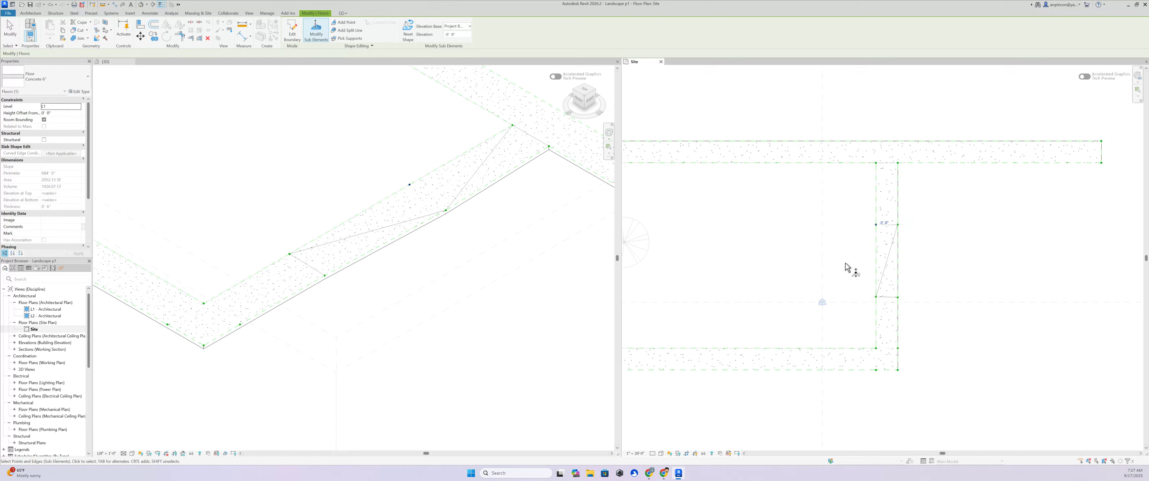
key("Return")
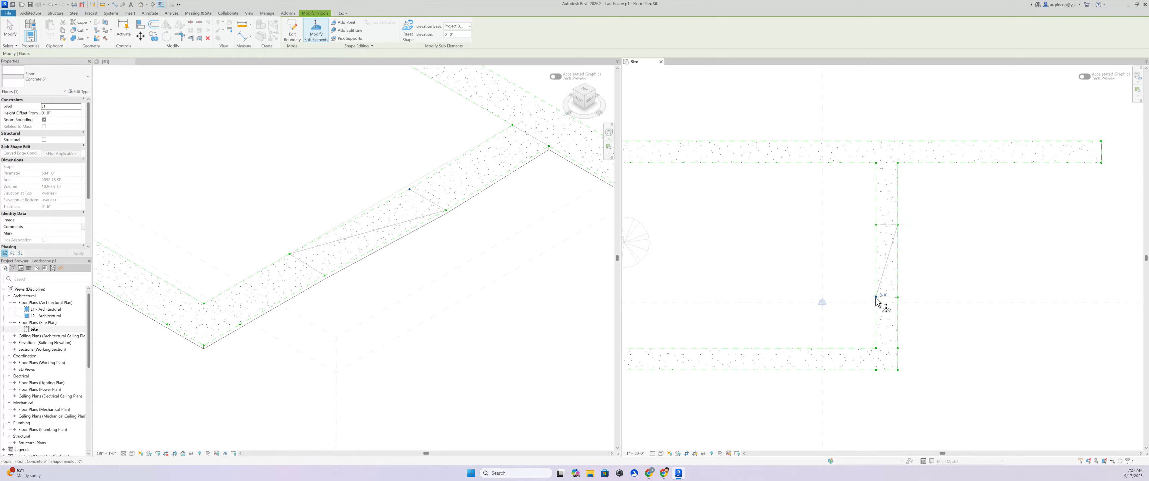
- Set the elevations of the west and east edge points at the third reference plane to -8"
left_click(884, 296)
key("Return")
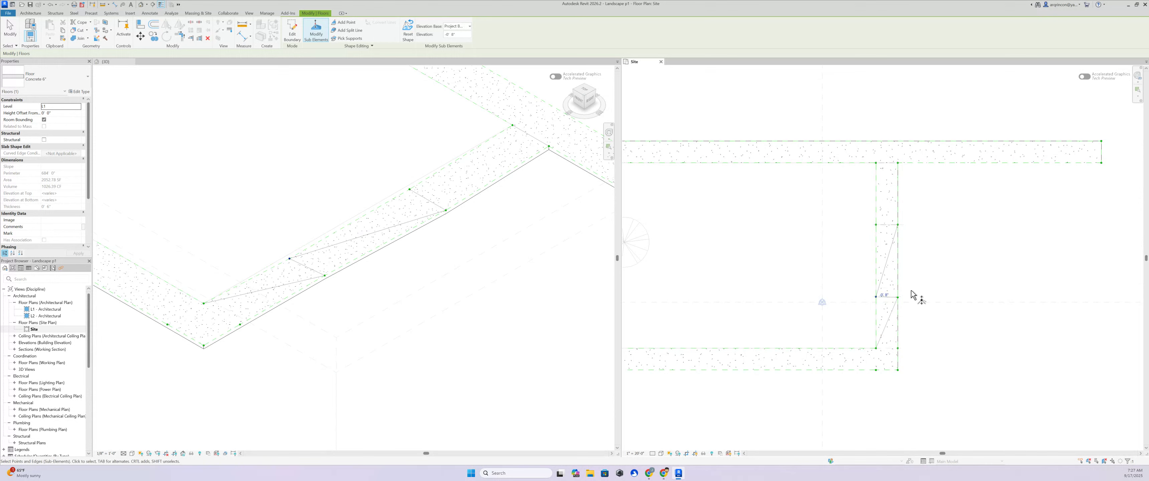
left_click(904, 297)
left_click(906, 296)
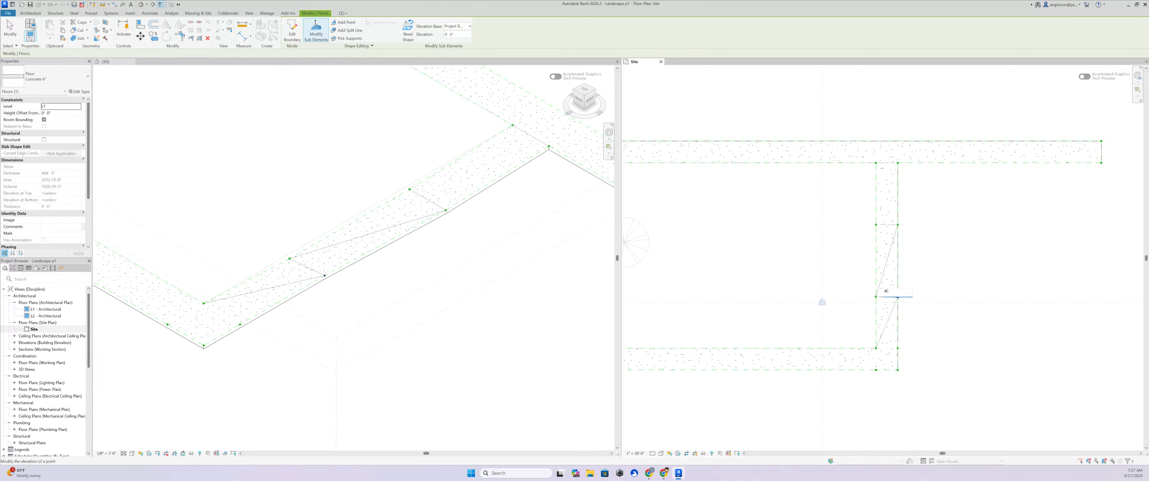
key("Return")
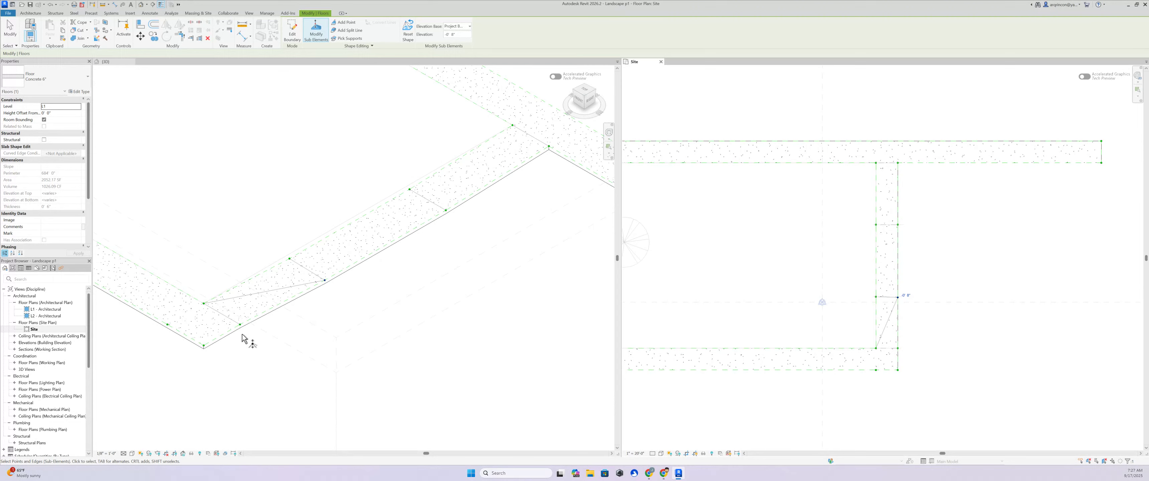
middle_click_drag(277, 342, 308, 334)
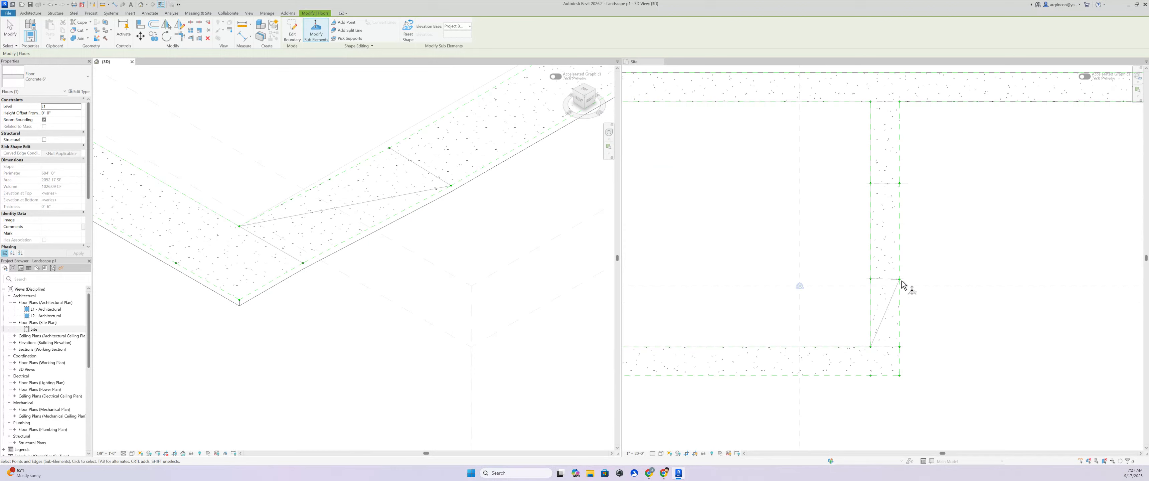
- Reselect the concrete floor for sub-element editing and delete the misaligned east edge point at the third reference plane
scroll(903, 285, "up", 3)
scroll(902, 285, "up", 2)
scroll(881, 286, "up", 2)
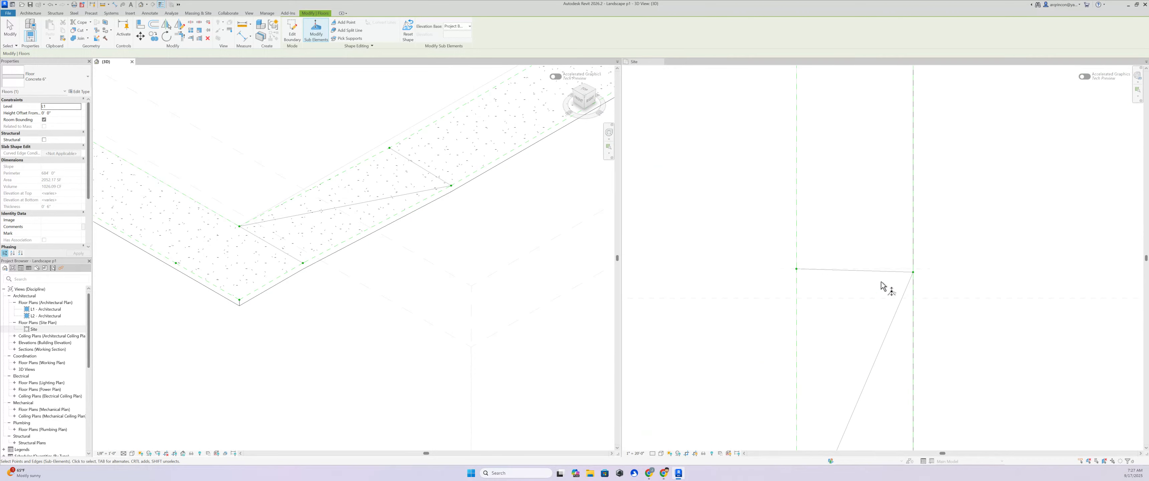
scroll(881, 287, "up", 2)
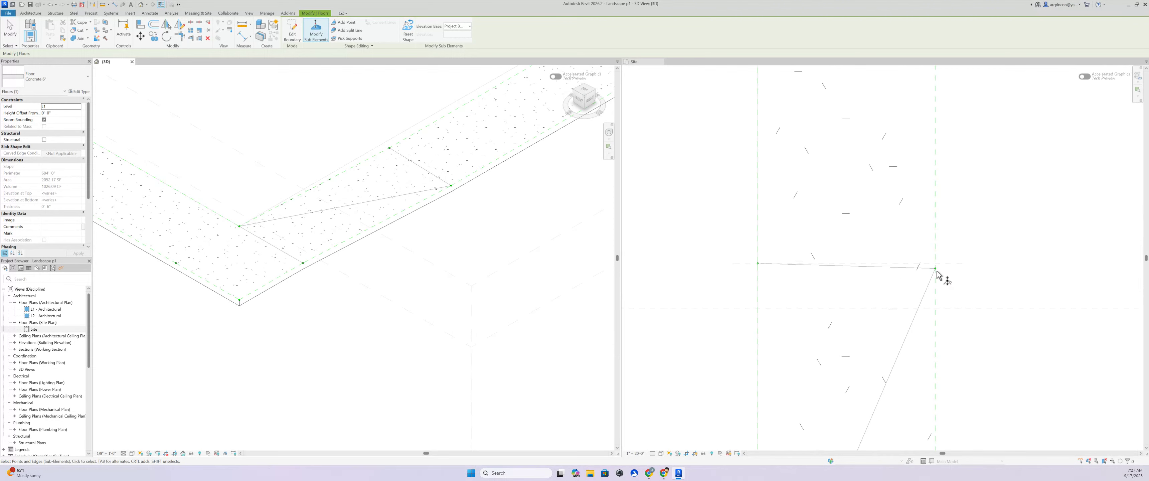
key("Escape")
key("Escape")
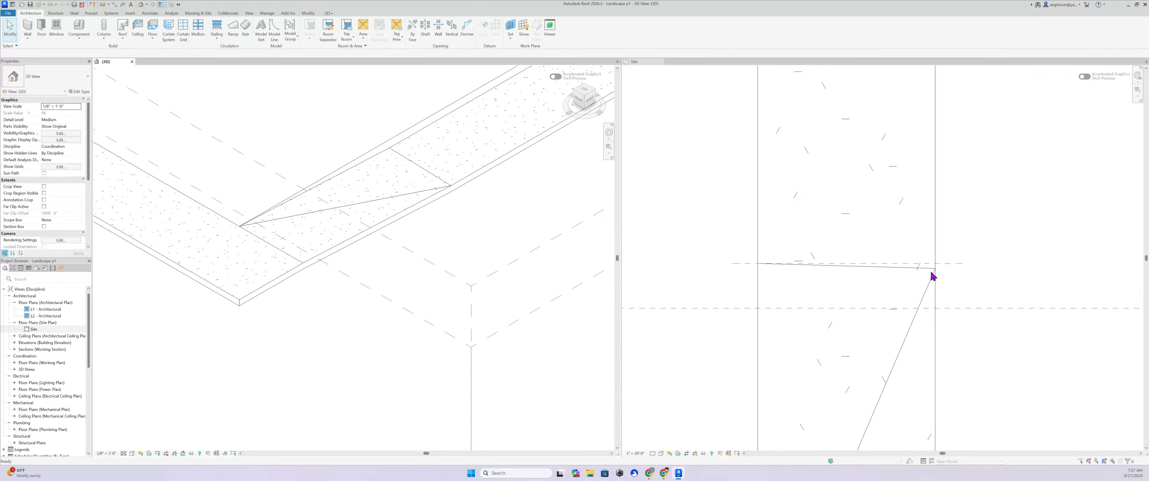
left_click(938, 283)
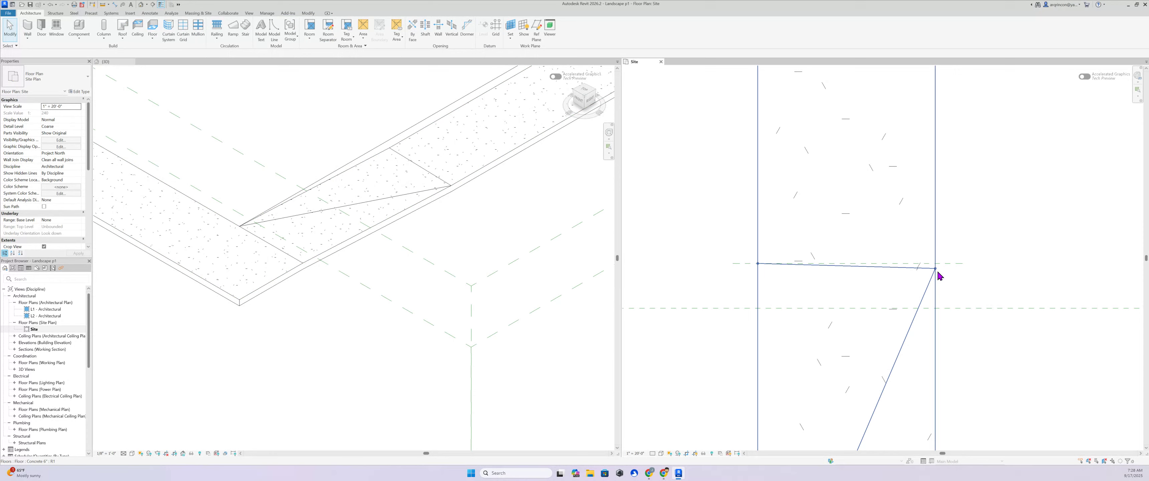
left_click(935, 273)
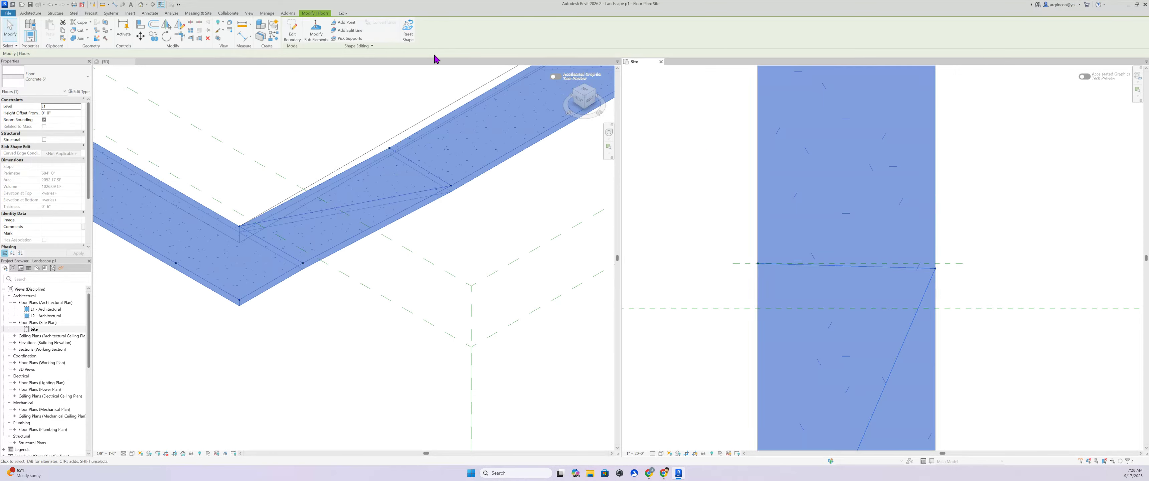
left_click(322, 35)
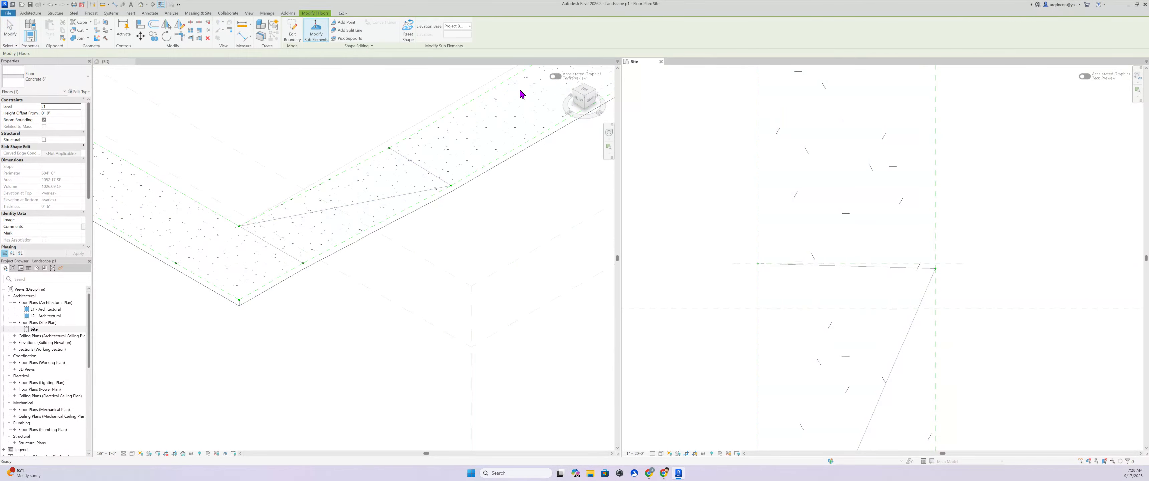
left_click(935, 268)
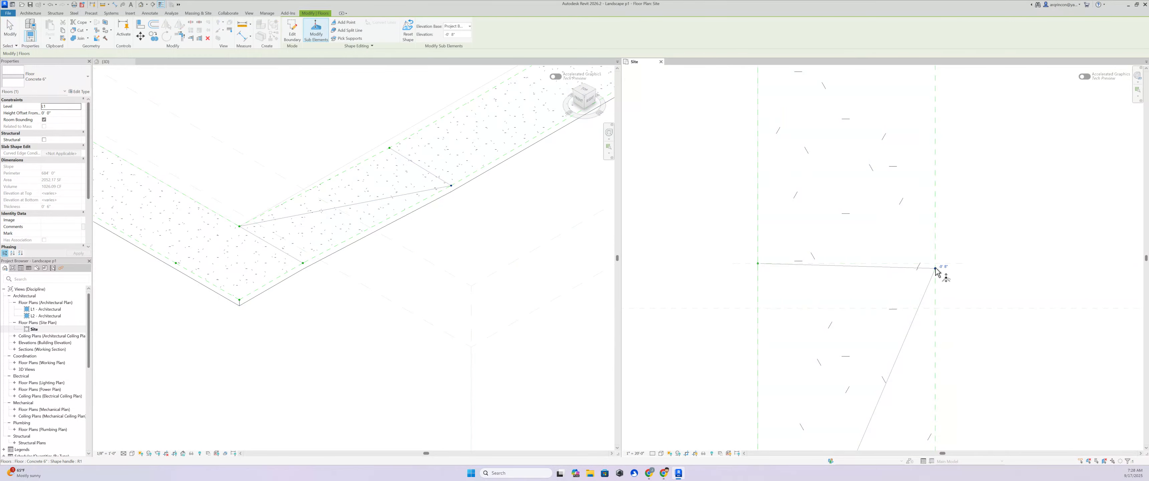
scroll(937, 267, "up", 2)
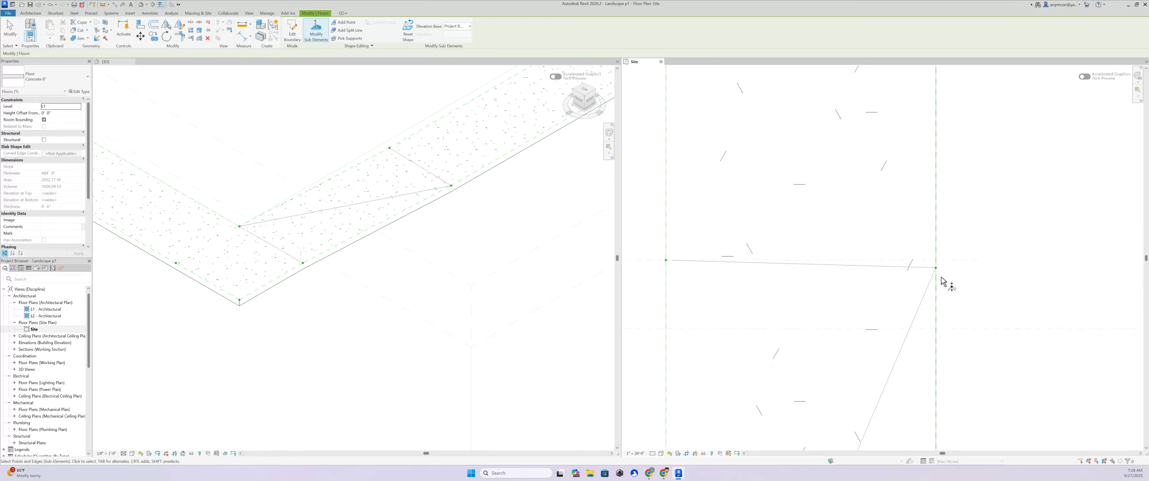
left_click(945, 266)
left_click(922, 252)
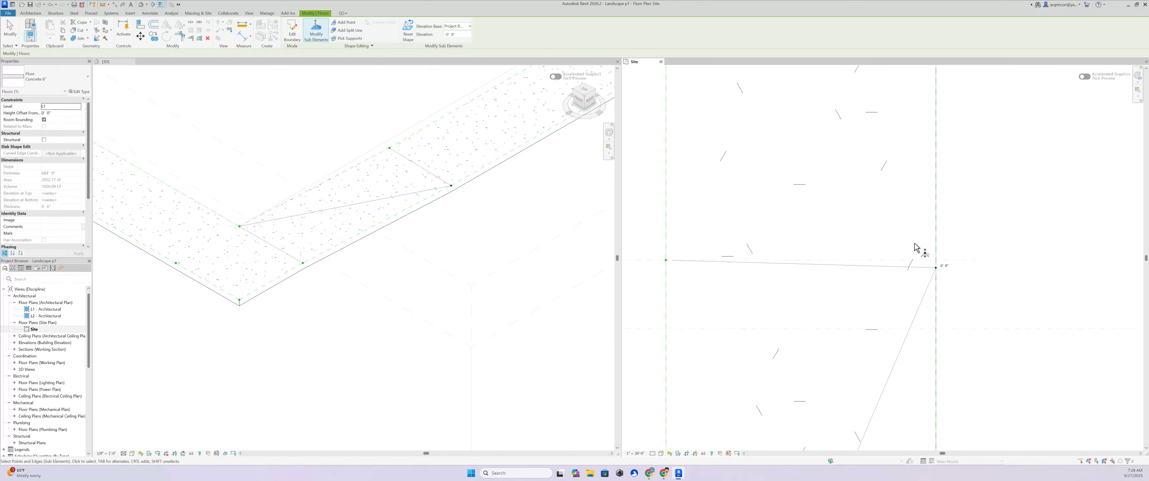
left_click_drag(912, 241, 963, 283)
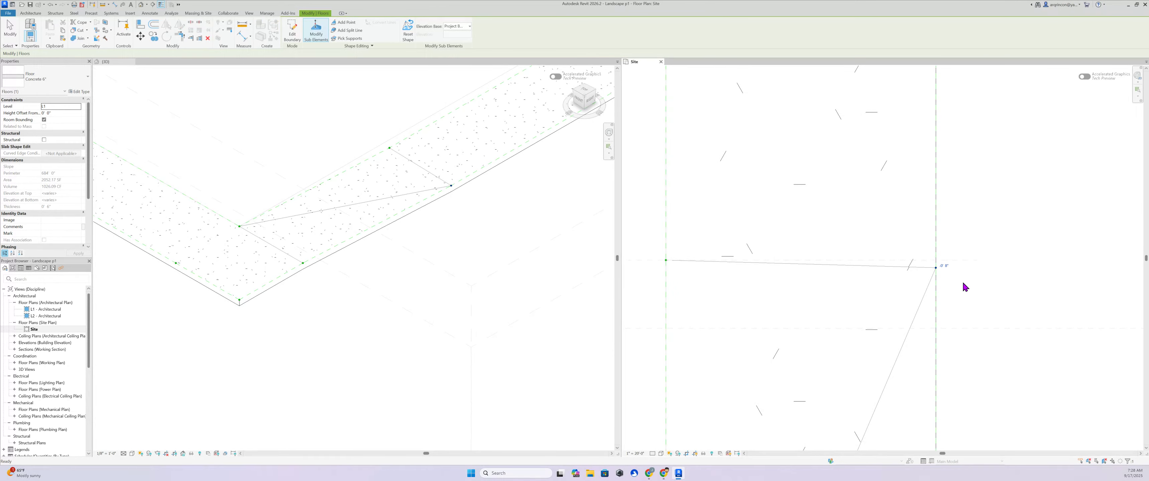
key("Delete")
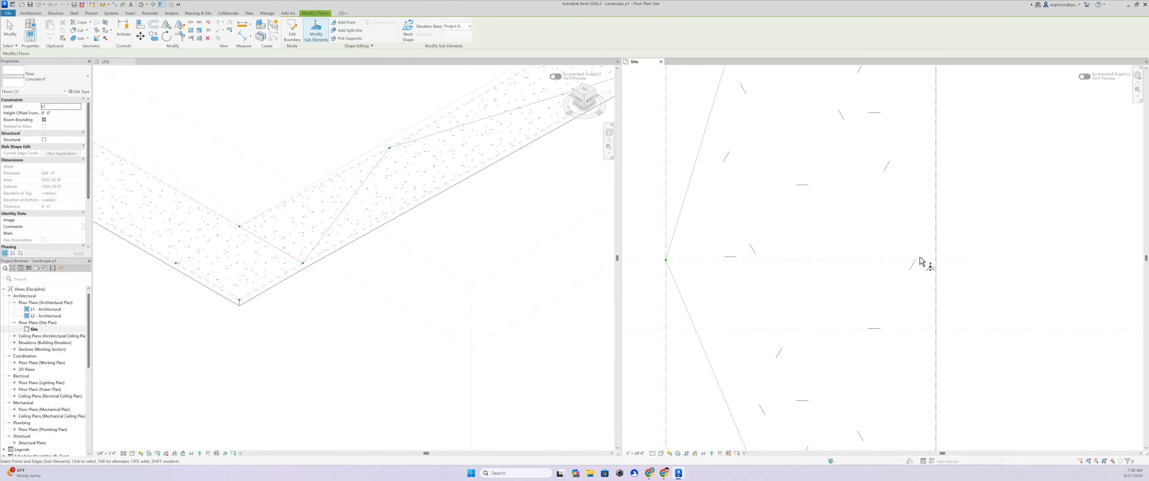
- Add a new shape point where the third reference plane meets the walkway's east edge and set its elevation to -8"
left_click(343, 22)
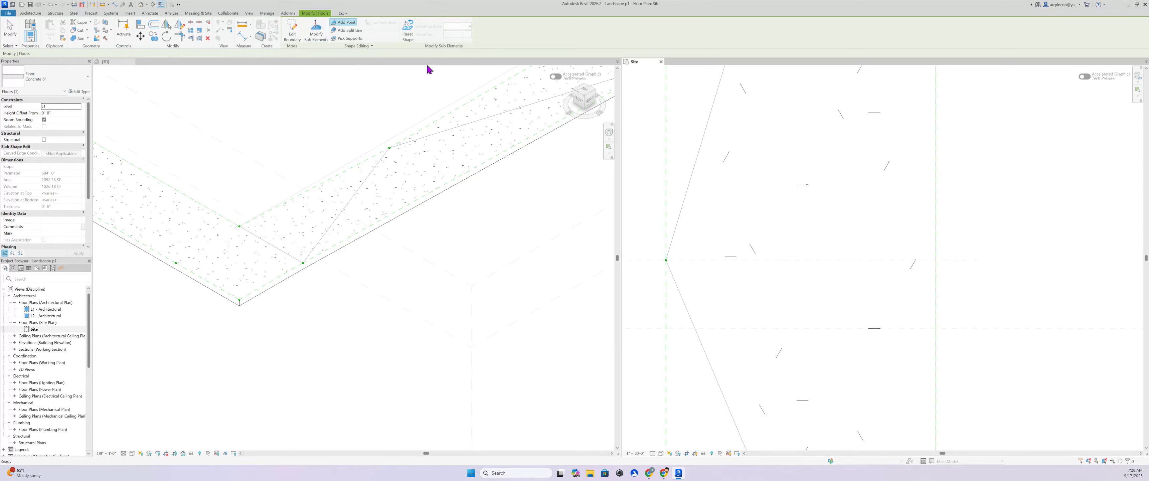
left_click(936, 260)
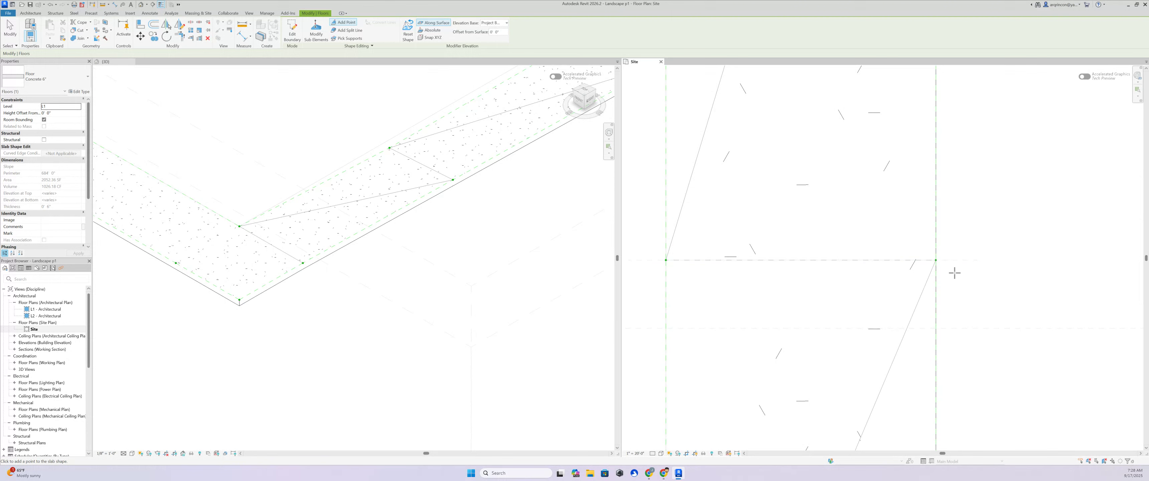
key("Escape")
left_click(936, 260)
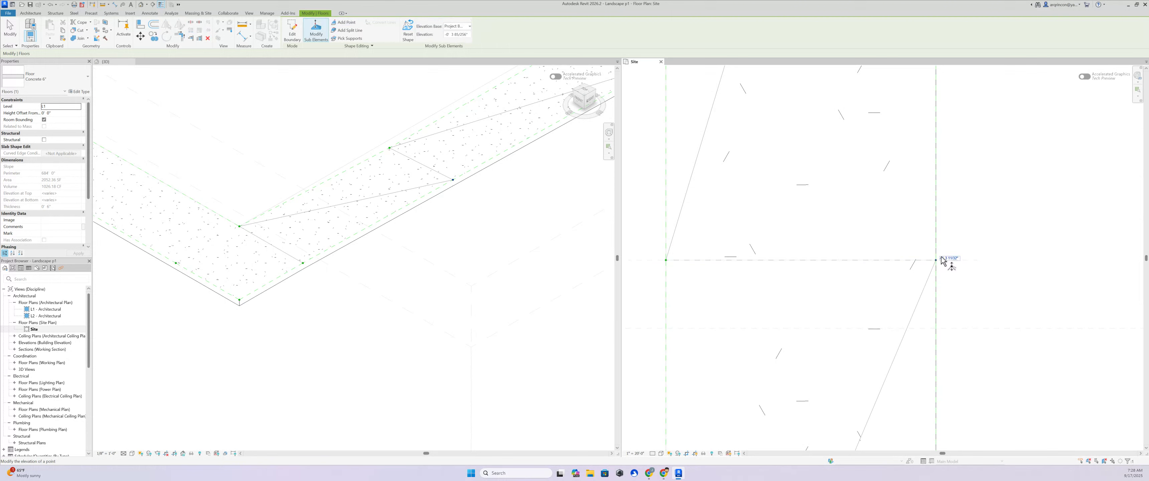
left_click(948, 259)
type("-0 8")
key("Return")
scroll(880, 285, "down", 3)
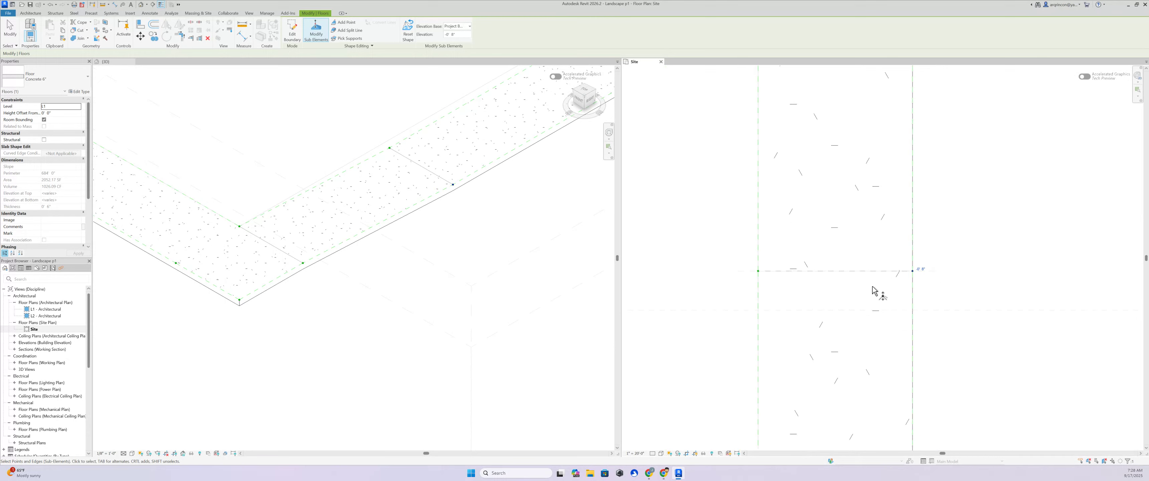
- Examine the lowered walkway segment and the shape points around the southeast corner in the 3D view
scroll(472, 262, "down", 3)
mouse_move(416, 274)
middle_mouse_down()
mouse_move(457, 270)
mouse_move(367, 322)
mouse_move(273, 341)
middle_mouse_up()
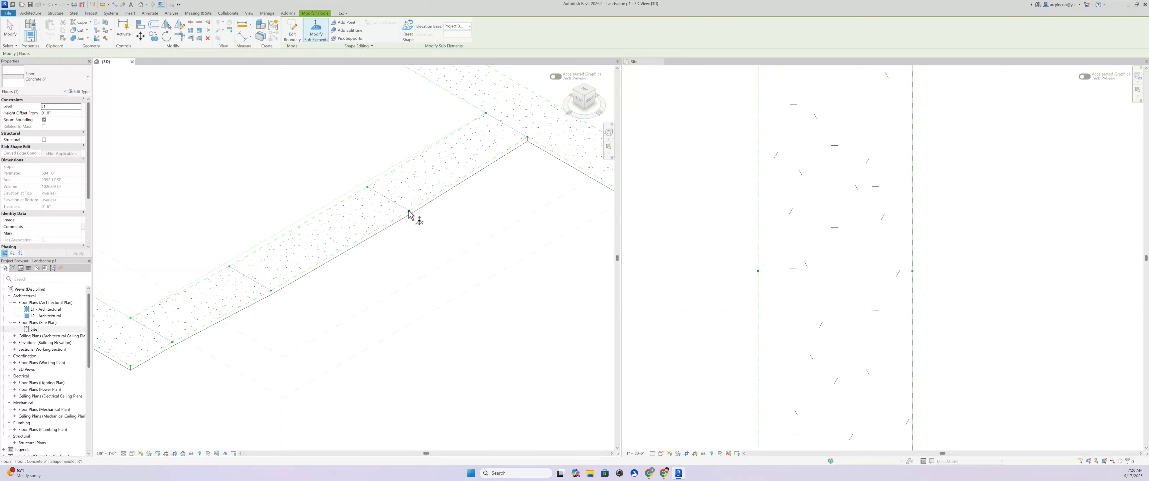
middle_click_drag(272, 298, 369, 253)
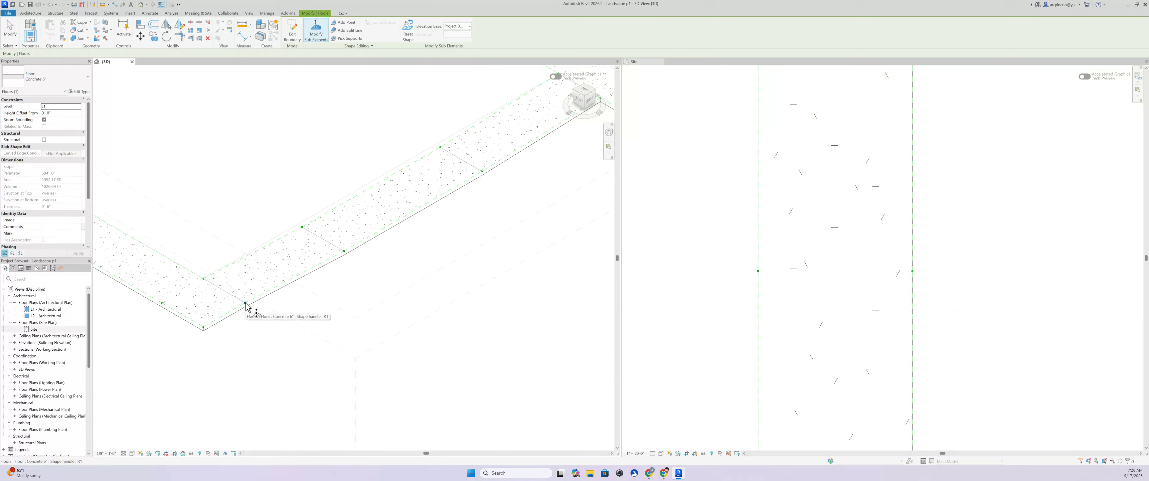
key("ctrl")
key("ctrl")
key("ctrl")
key("ctrl")
key("ctrl")
key("ctrl")
key("ctrl")
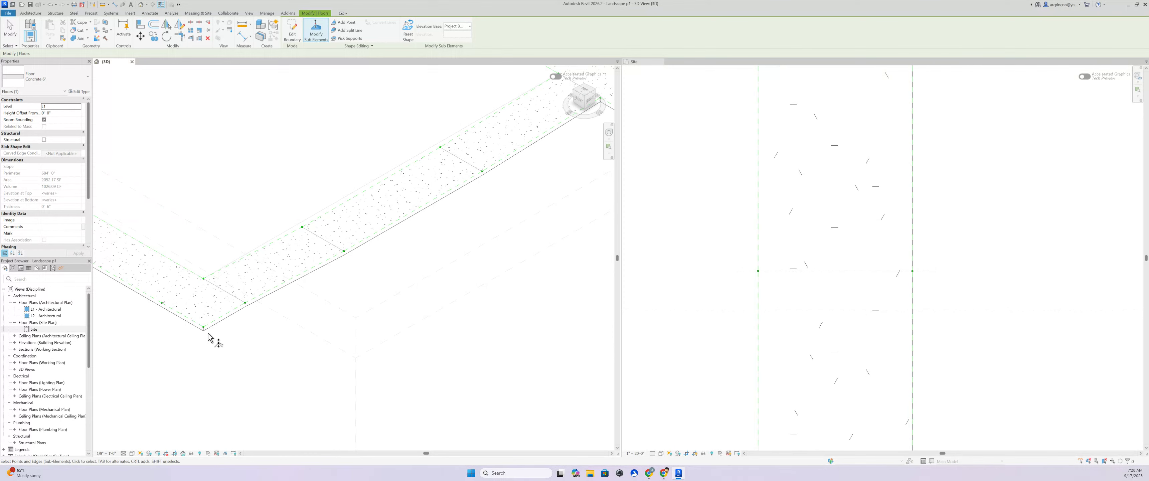
key("ctrl")
key("ctrl")
- In the Site plan, set the inner corner point and the east edge point at the fourth reference plane to an elevation of -4"
scroll(669, 336, "down", 7)
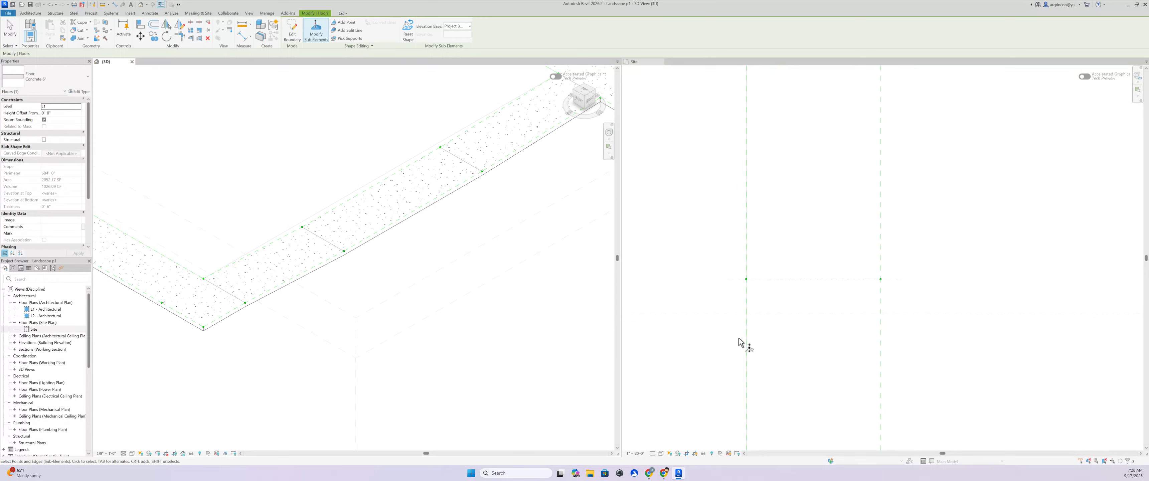
mouse_move(809, 328)
middle_mouse_down()
mouse_move(811, 244)
mouse_move(829, 213)
middle_mouse_up()
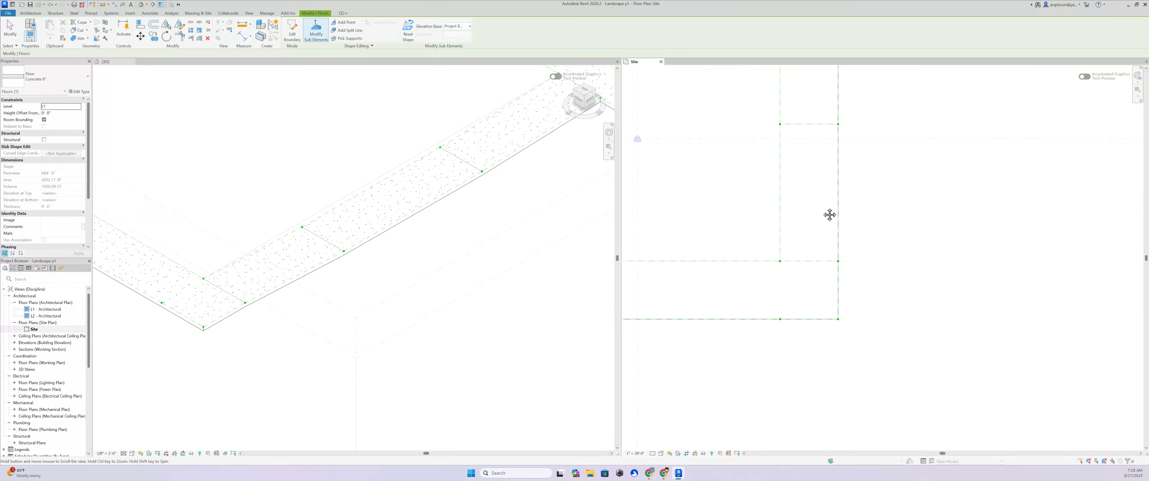
scroll(813, 249, "up", 2)
scroll(797, 260, "up", 1)
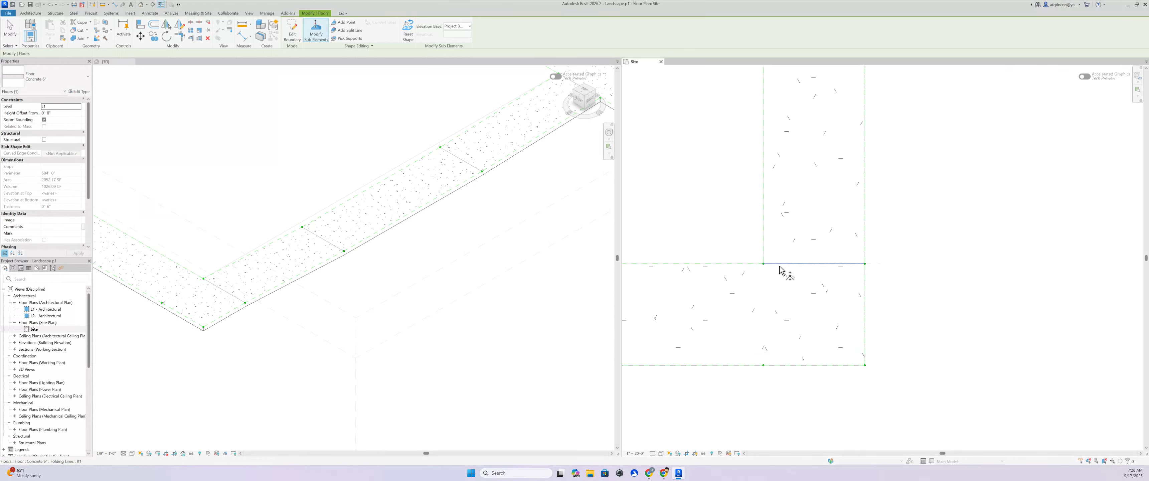
left_click(763, 264)
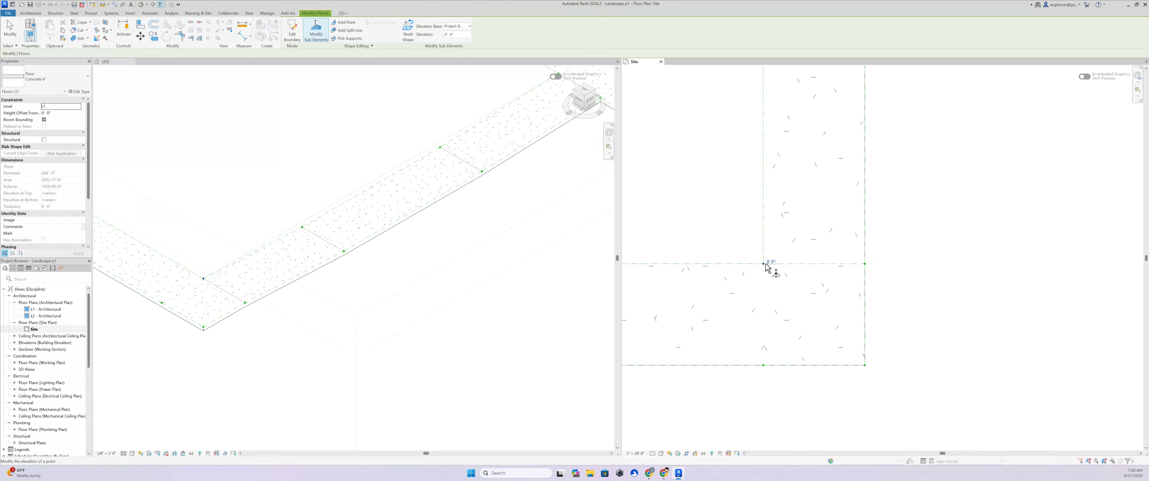
left_click(770, 266)
type("-0 4")
key("Return")
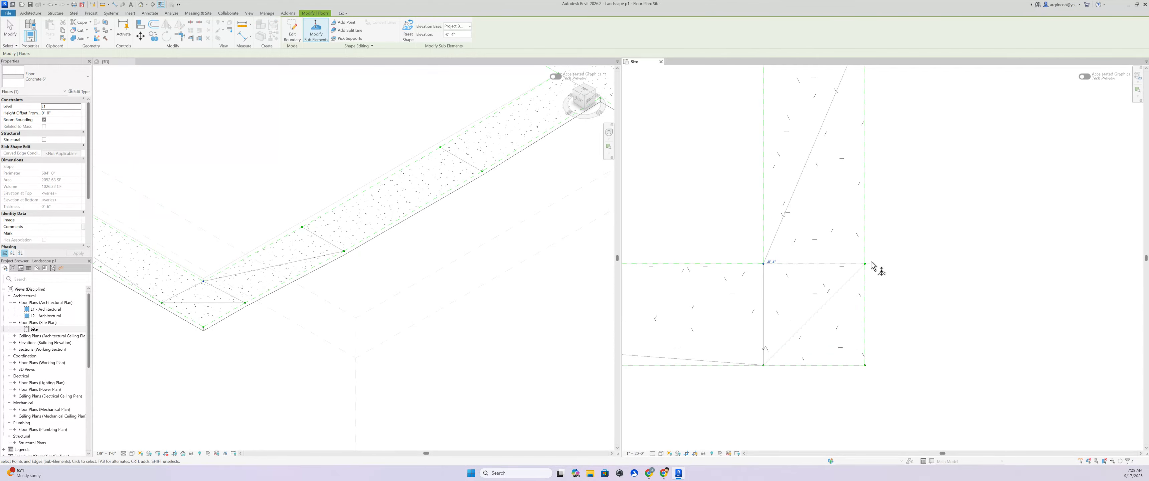
left_click(871, 263)
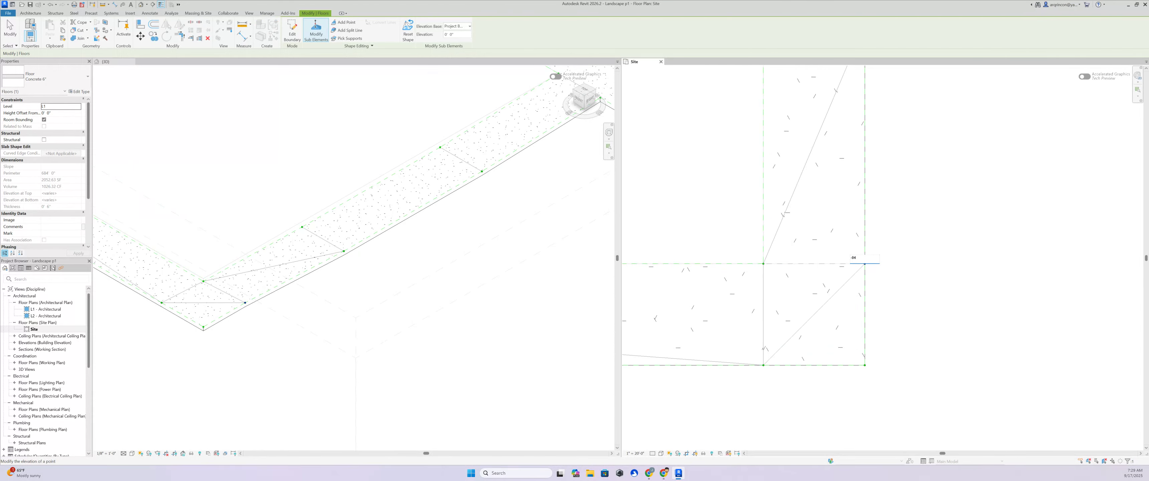
type("-0 4")
key("Return")
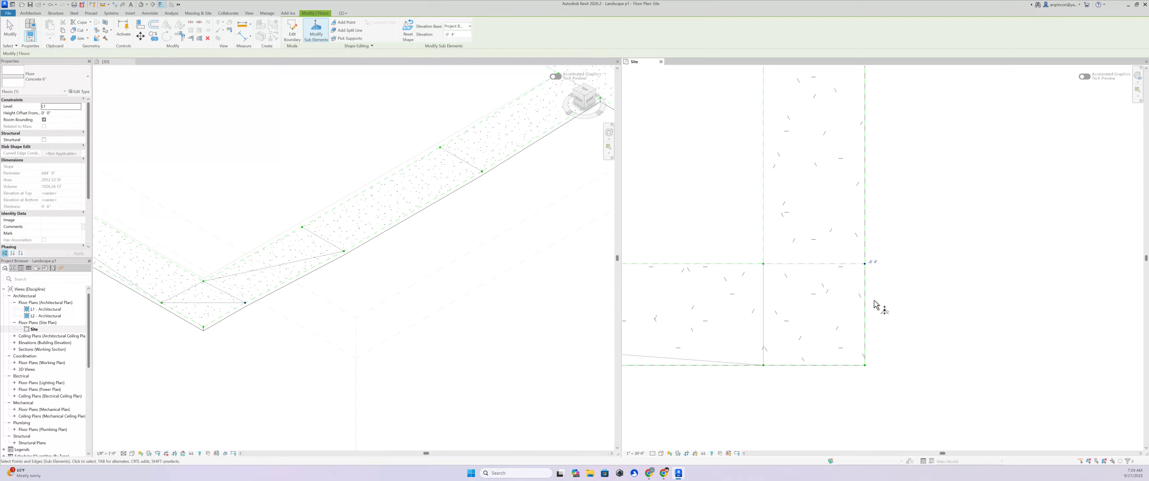
- Set the south edge point below the inner corner and the outer corner point to an elevation of -4", finishing the sub-element edit
left_click(764, 366)
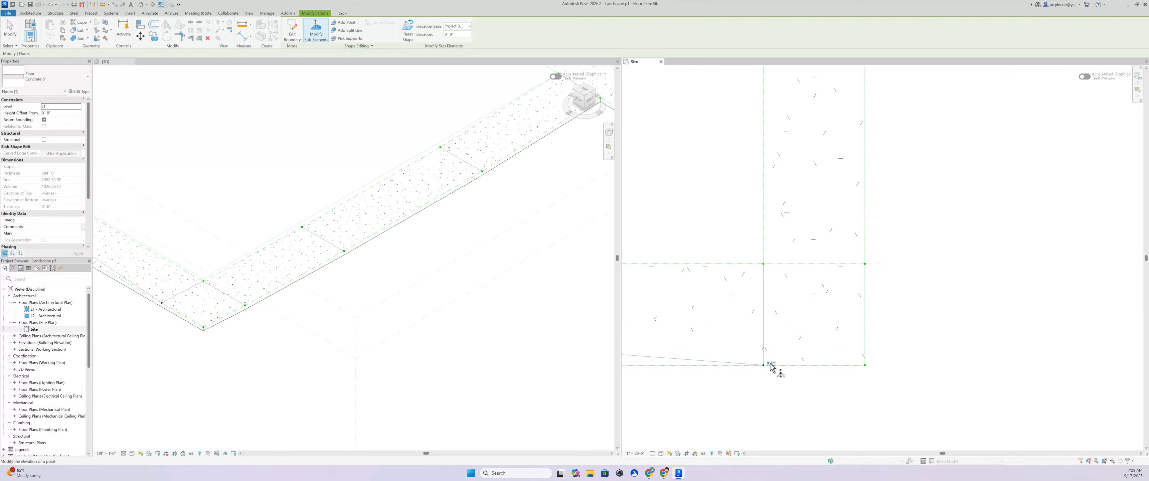
left_click(770, 363)
key("BackSpace")
left_click(865, 367)
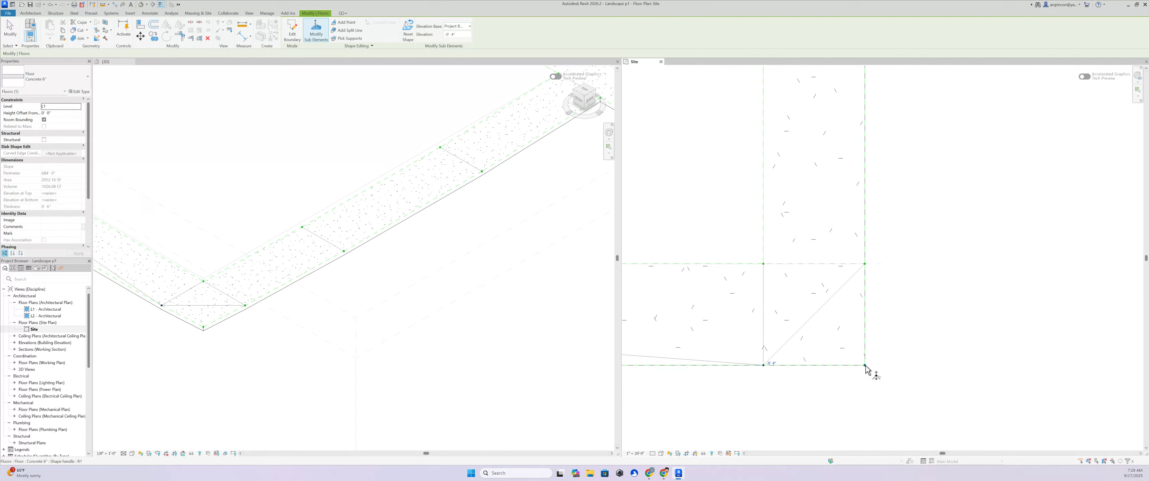
left_click(872, 365)
type("-0' 4")
key("Return")
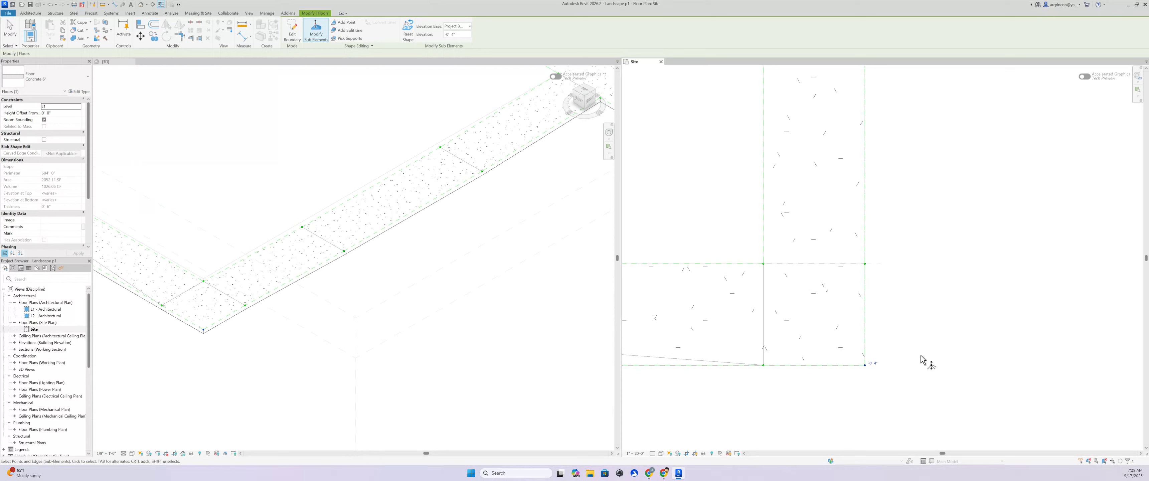
left_click(325, 314)
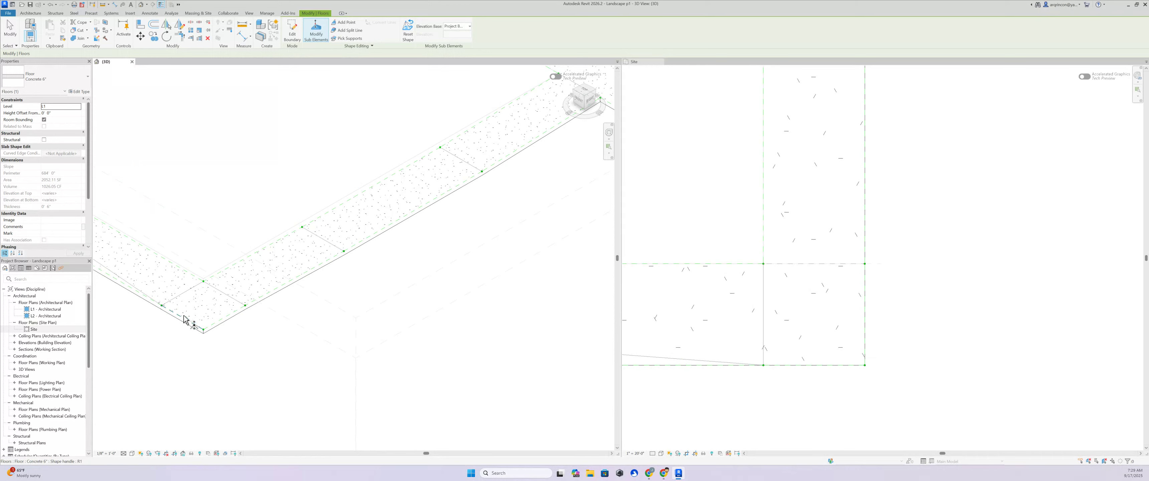
scroll(274, 308, "down", 2)
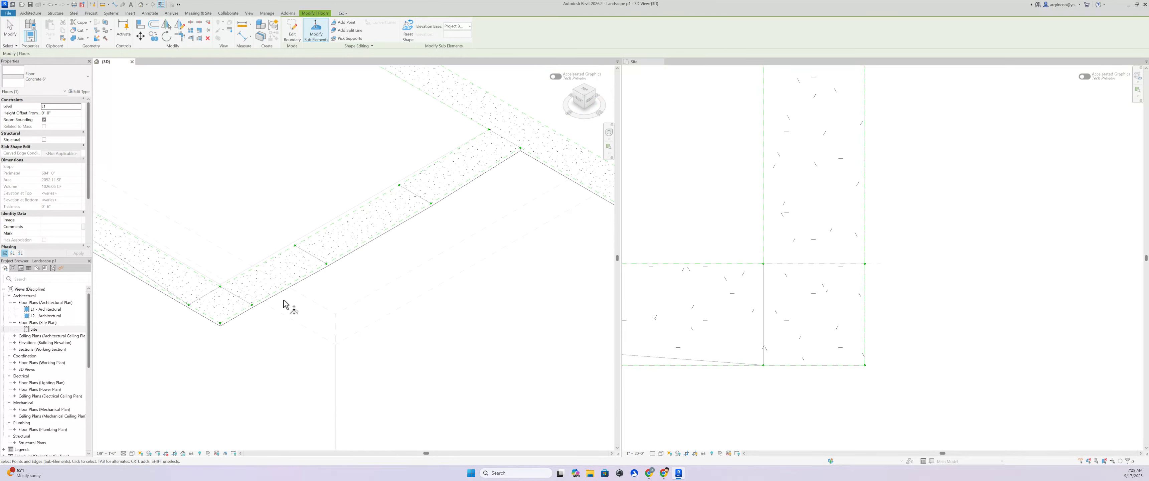
key("Escape")
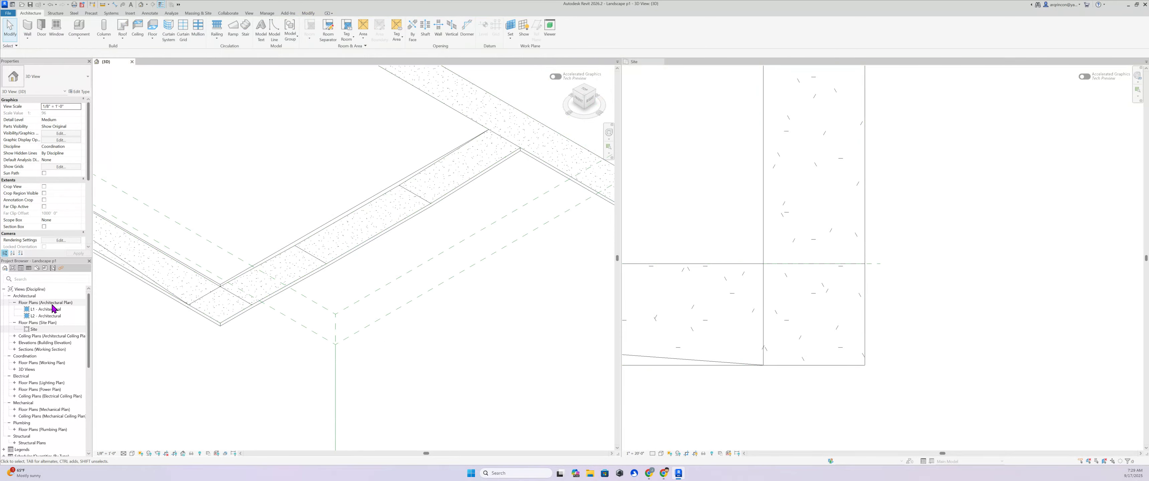
- In the Site plan, draw a building section lengthwise through the walkway's east leg from north to south, looking east
scroll(758, 201, "down", 5)
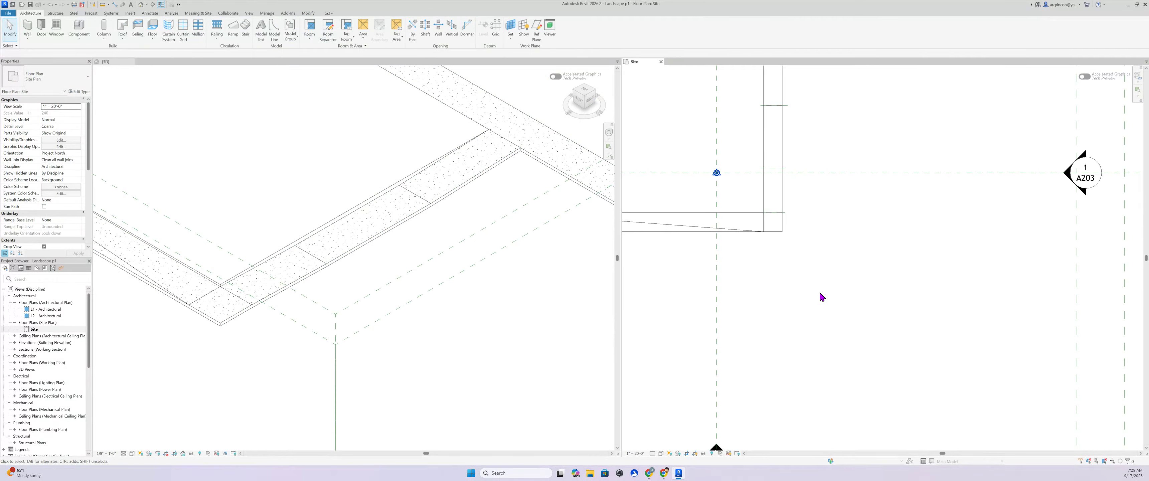
scroll(811, 243, "down", 2)
middle_click_drag(861, 271, 905, 312)
scroll(736, 292, "up", 3)
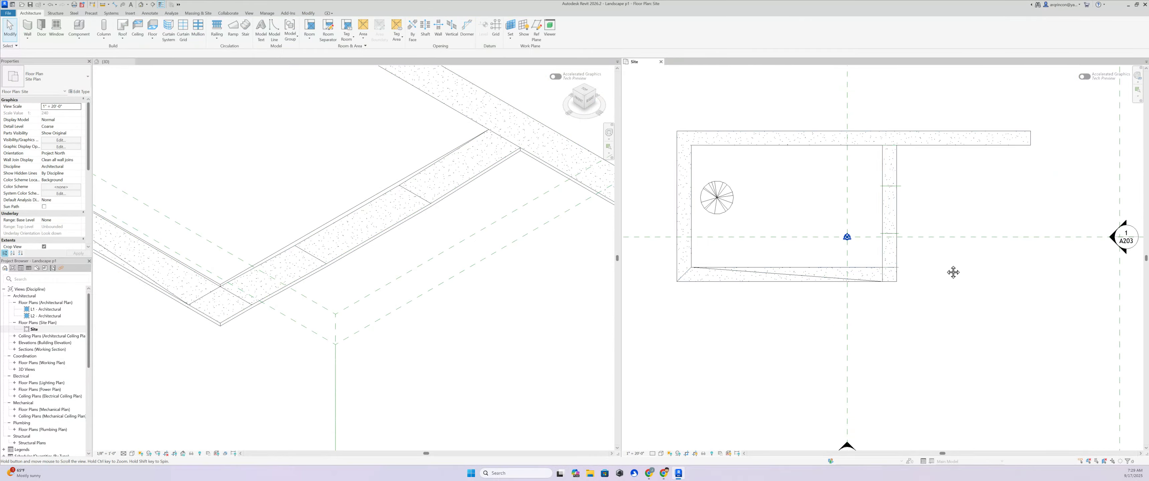
middle_click_drag(951, 272, 876, 292)
scroll(871, 273, "up", 2)
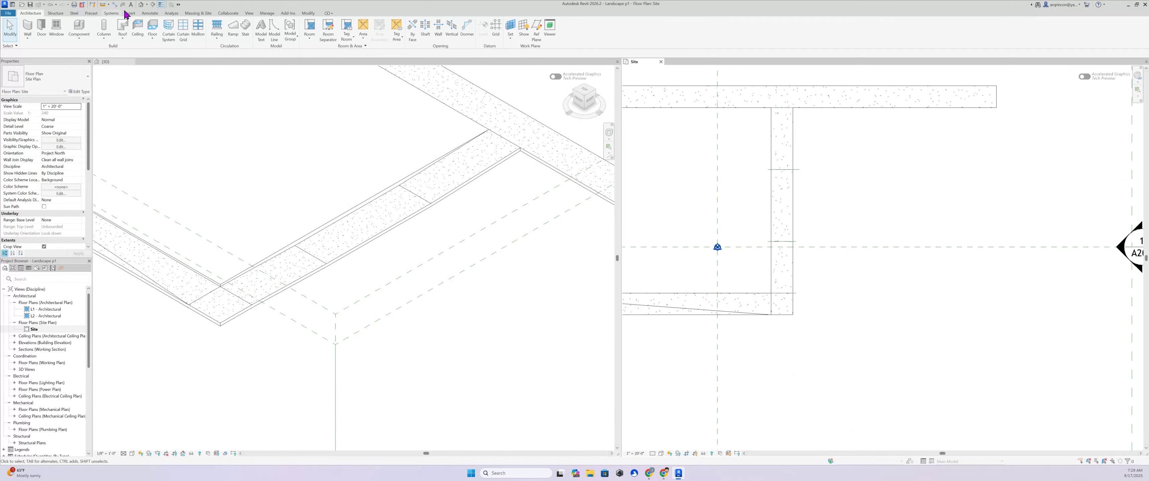
left_click(153, 5)
left_click(783, 80)
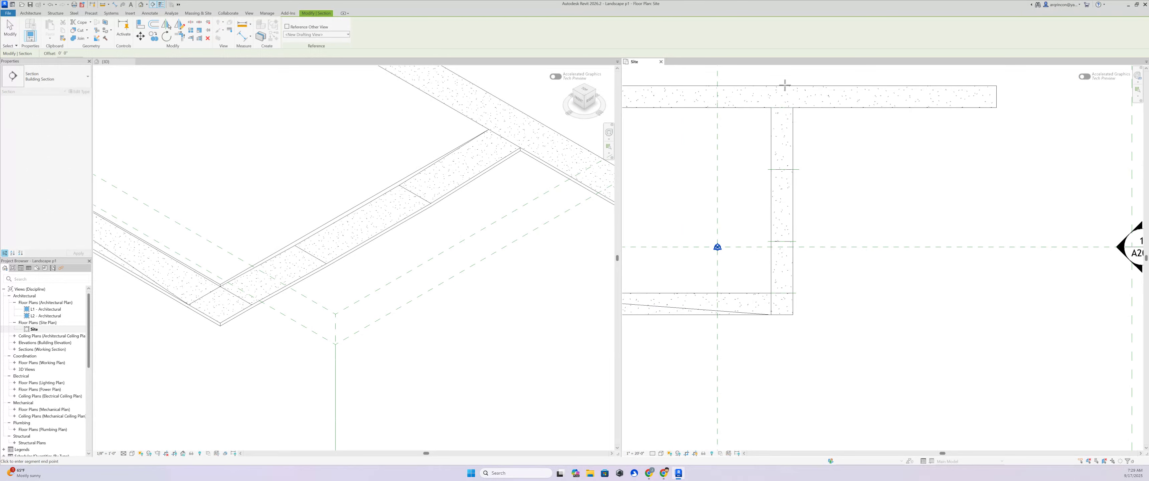
left_click(789, 332)
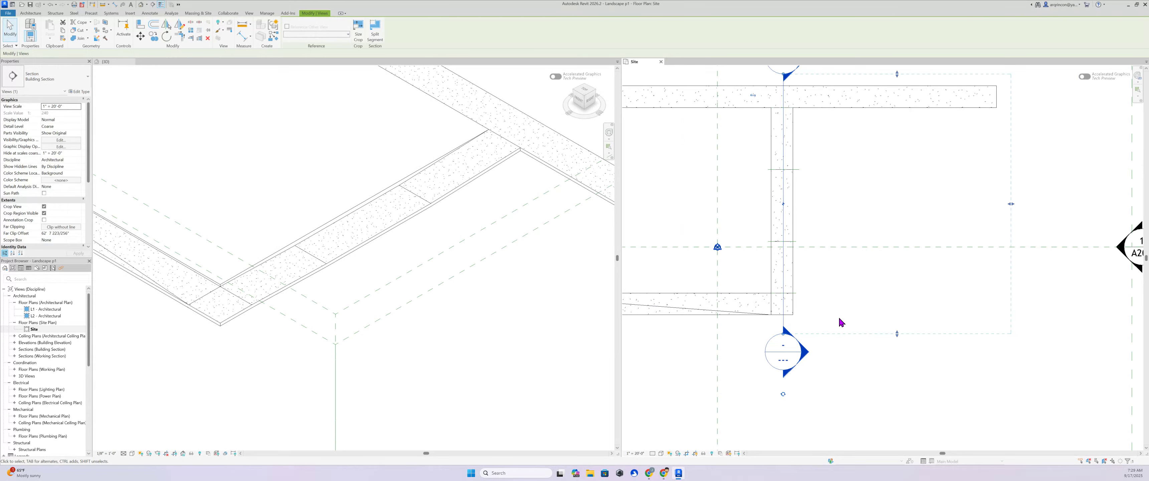
key("Escape")
key("Escape")
- Open the view of the new section and examine the slope of the walkway floor along its length
scroll(837, 253, "down", 1)
double_click(816, 118)
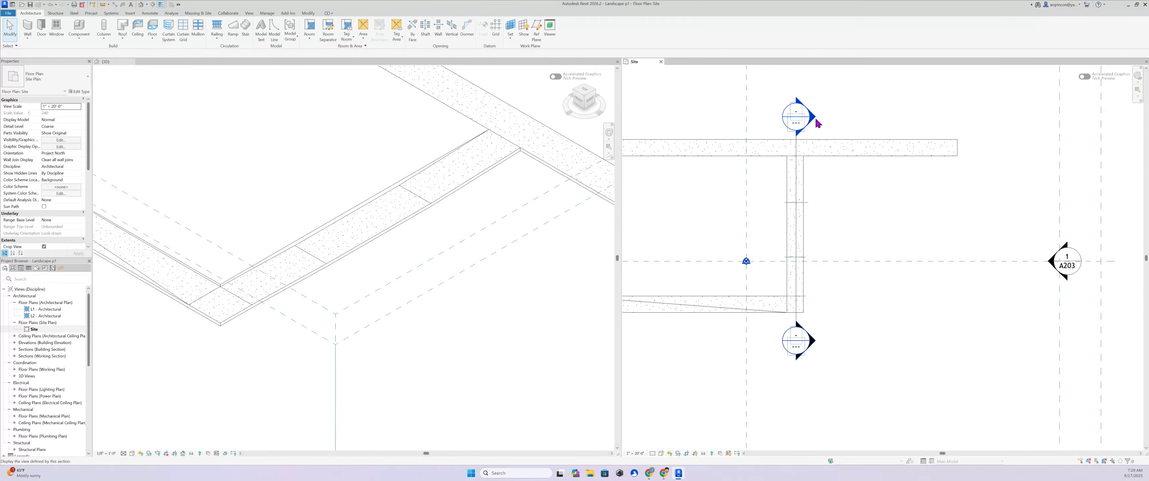
scroll(903, 280, "up", 4)
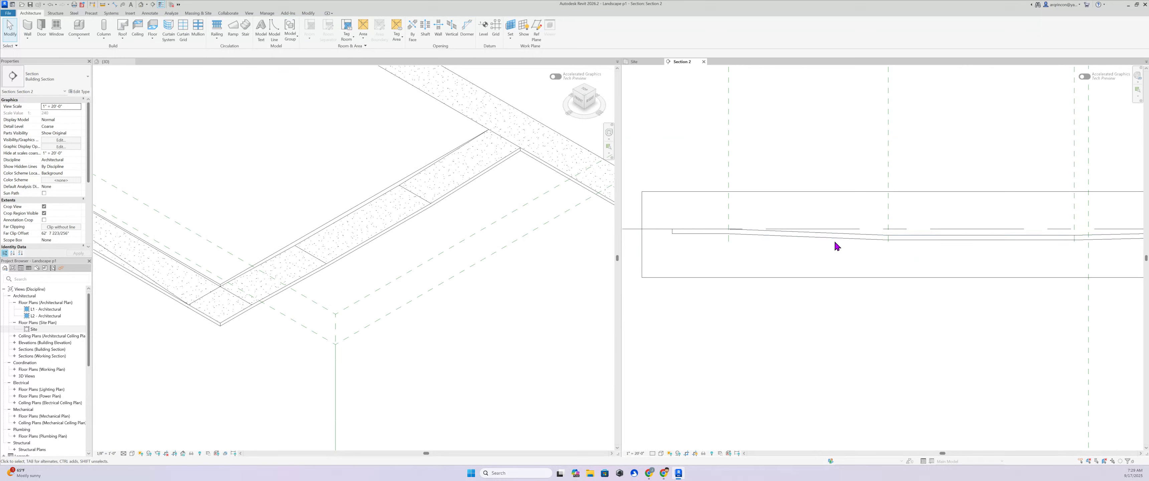
middle_click_drag(939, 259, 756, 254)
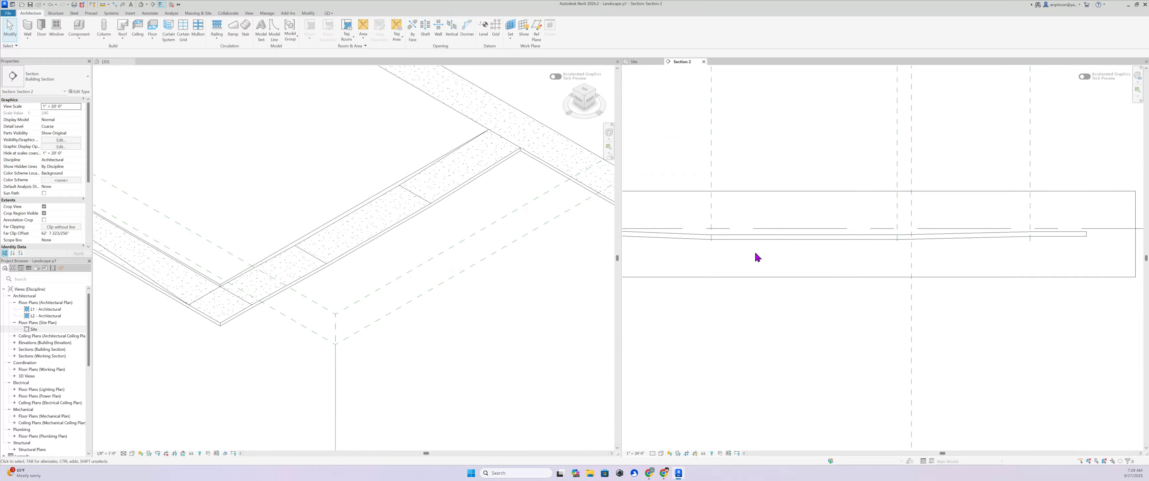
middle_click_drag(947, 248, 843, 255)
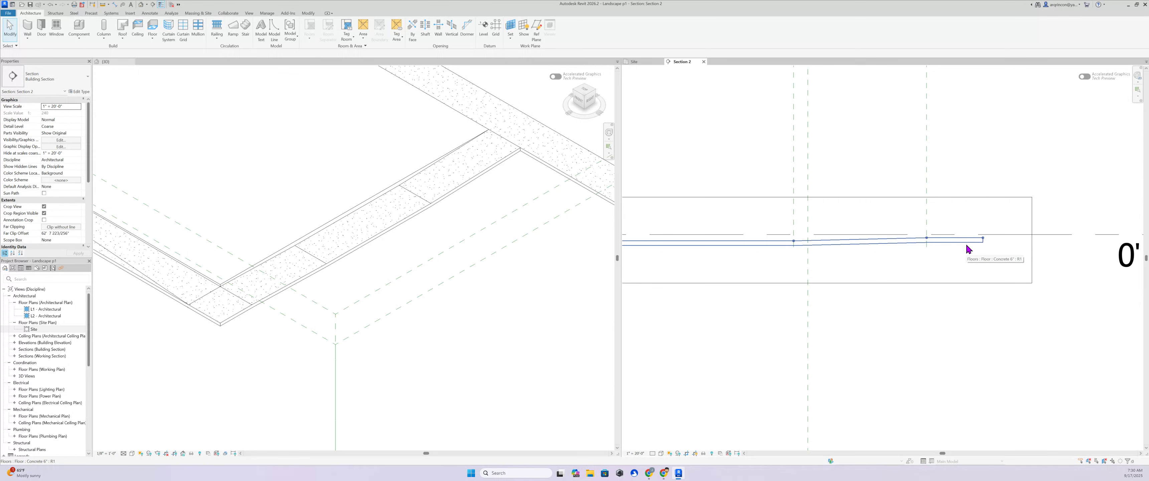
- Set the 3D view's visual style to Shaded, with the southeast corner of the walkway in view
scroll(439, 230, "down", 4)
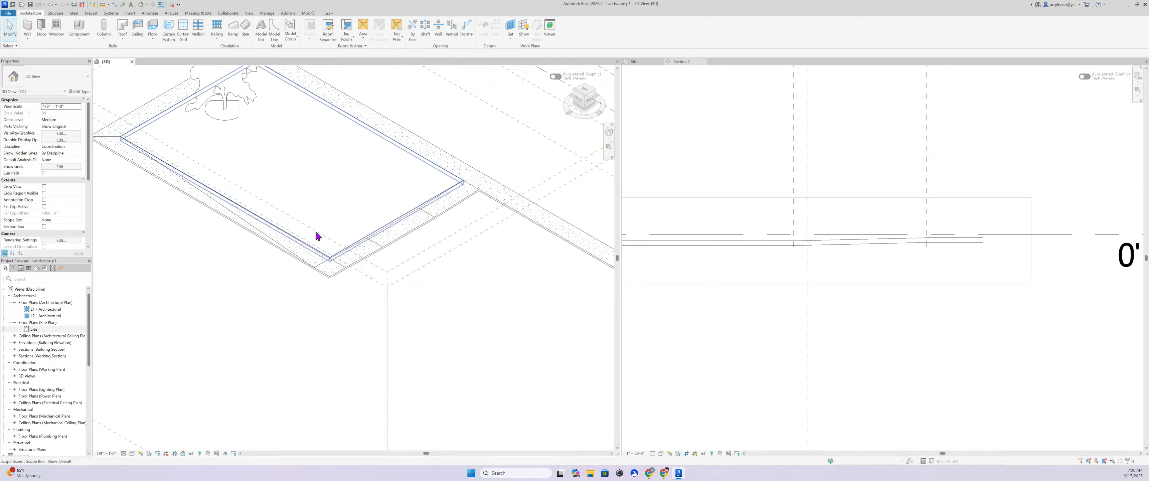
scroll(315, 236, "up", 3)
scroll(396, 322, "up", 2)
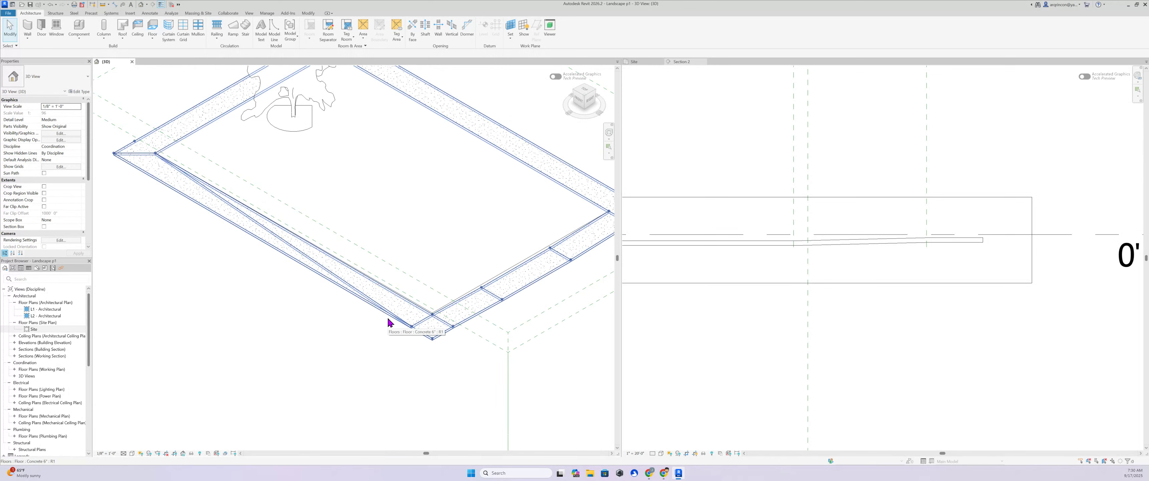
scroll(523, 308, "up", 4)
middle_click_drag(552, 285, 440, 282)
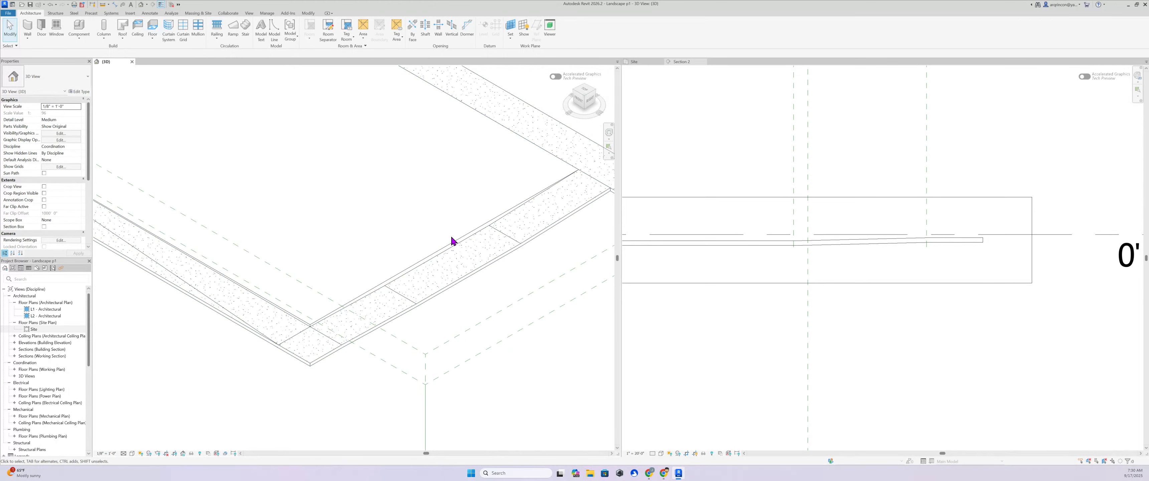
left_click(131, 454)
left_click(147, 421)
left_click(131, 454)
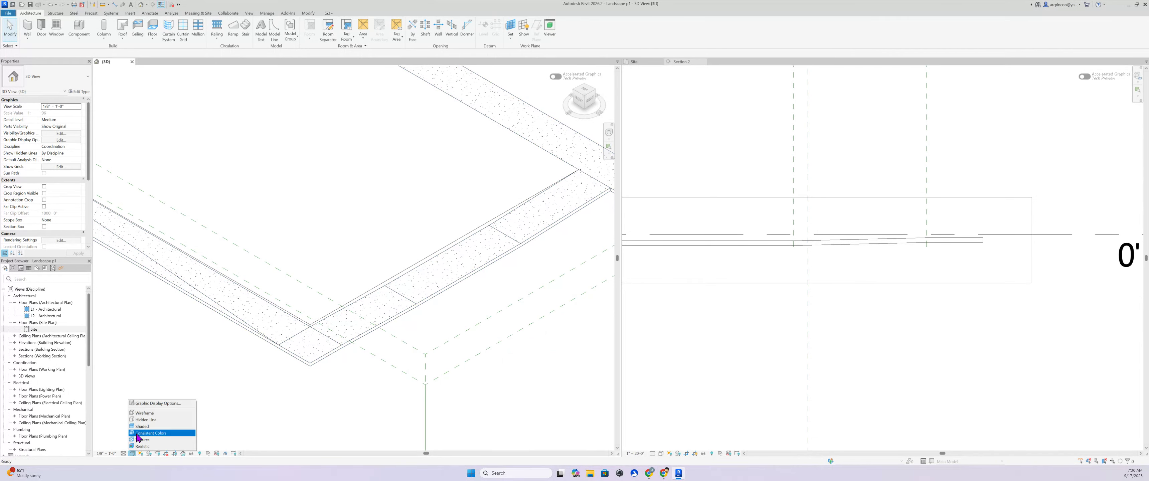
left_click(147, 427)
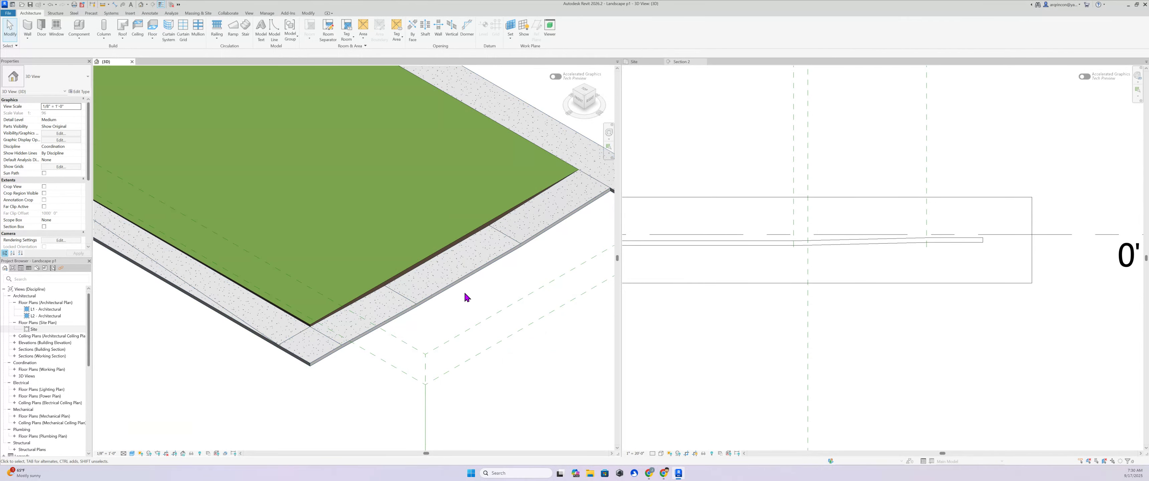
- Add shape points on the Grassland toposolid's east edge, in line with the two slope breaks of the lowered walkway segment
left_click(444, 253)
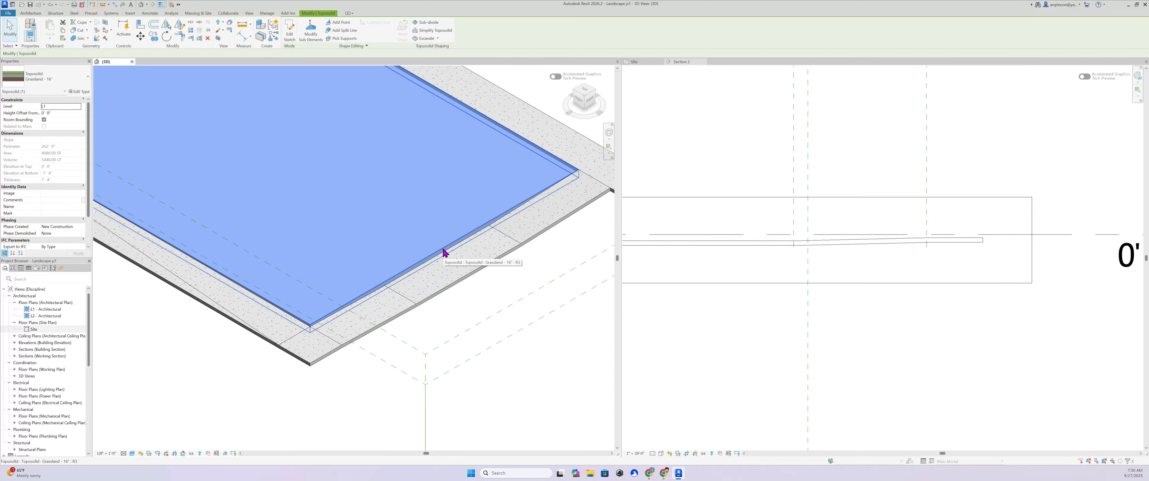
left_click(339, 23)
scroll(383, 281, "up", 2)
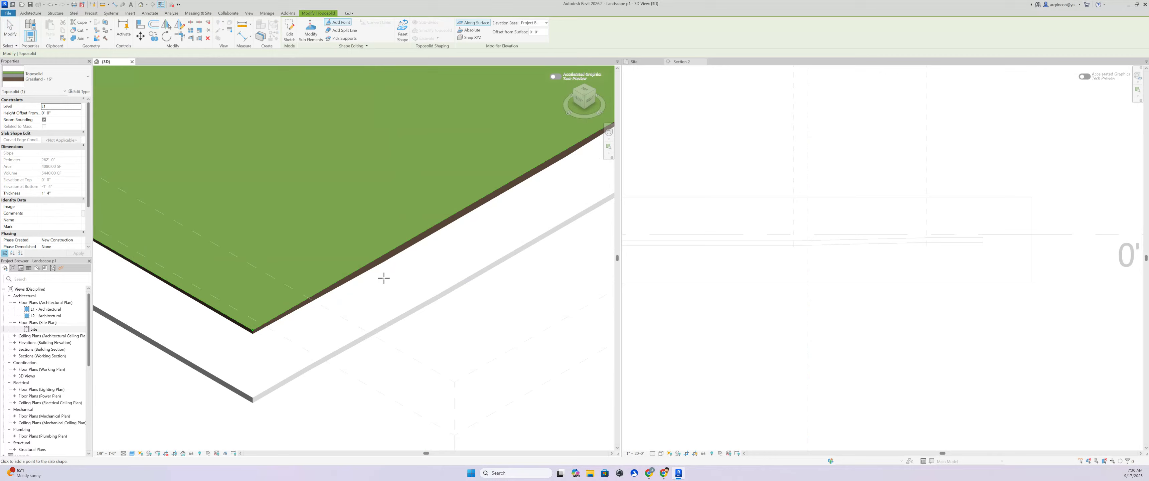
left_click(378, 255)
key("Escape")
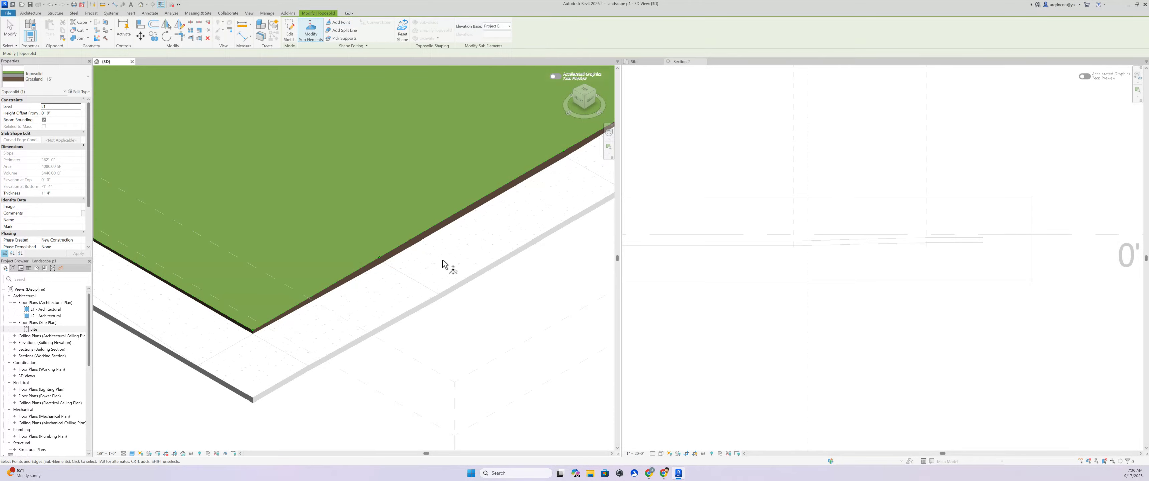
- Try to lower the toposolid's new edge point nearest the southeast corner to the walkway's elevation
left_click(380, 261)
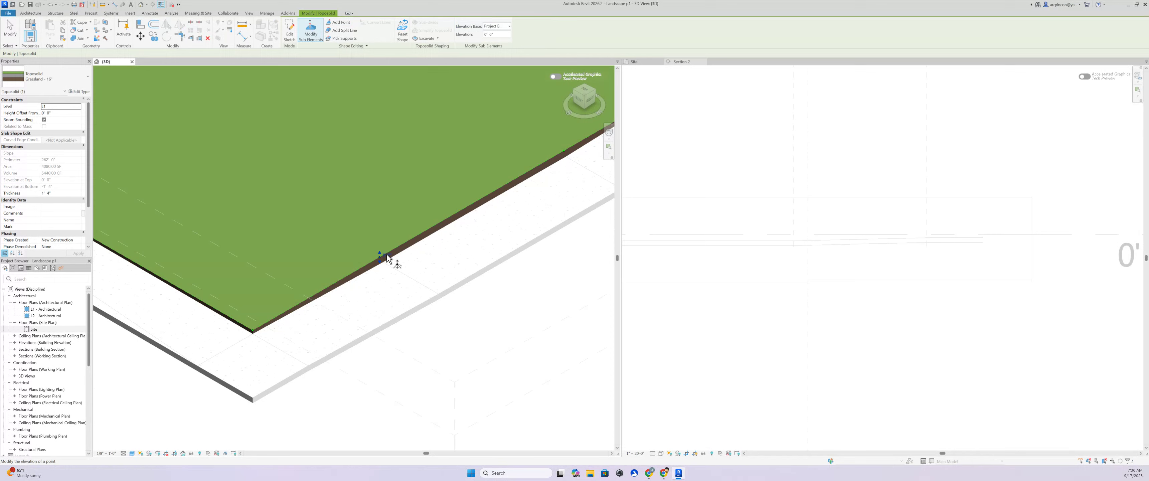
left_click(386, 254)
left_click_drag(384, 254, 341, 253)
key("BackSpace")
key("Return")
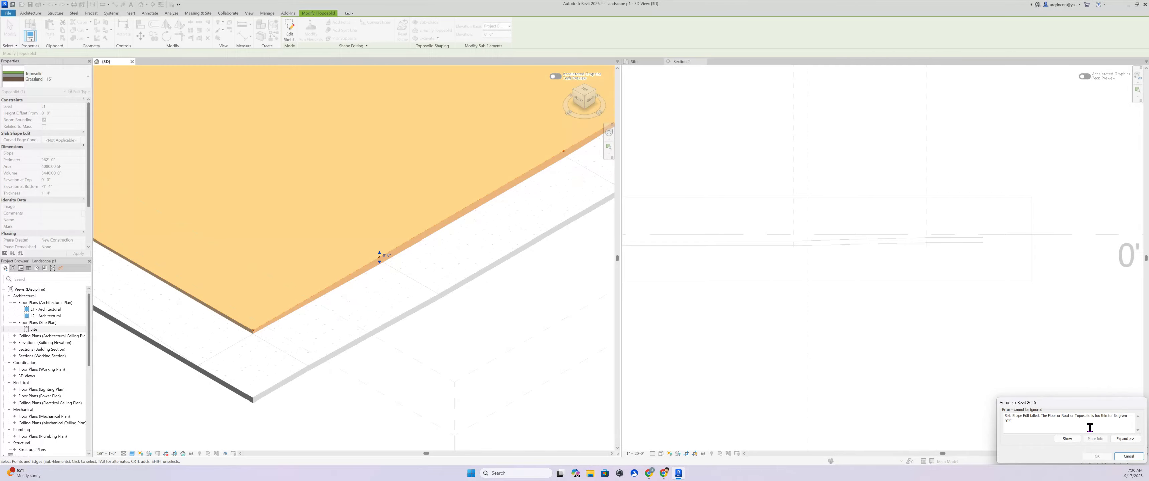
left_click(1129, 456)
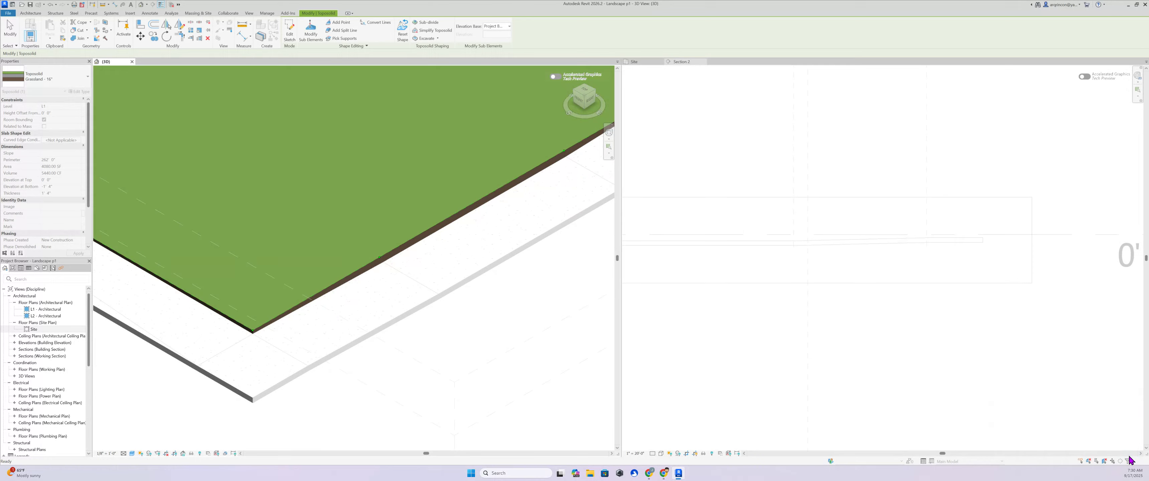
- Open the Grassland toposolid's type properties with the preview shown and check its layers and default thickness
left_click(411, 245)
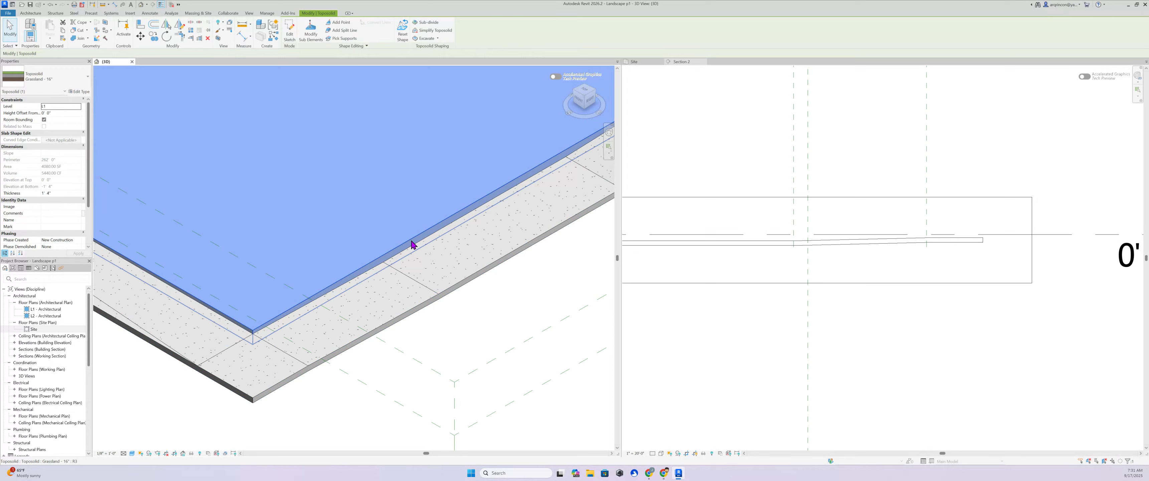
left_click(83, 92)
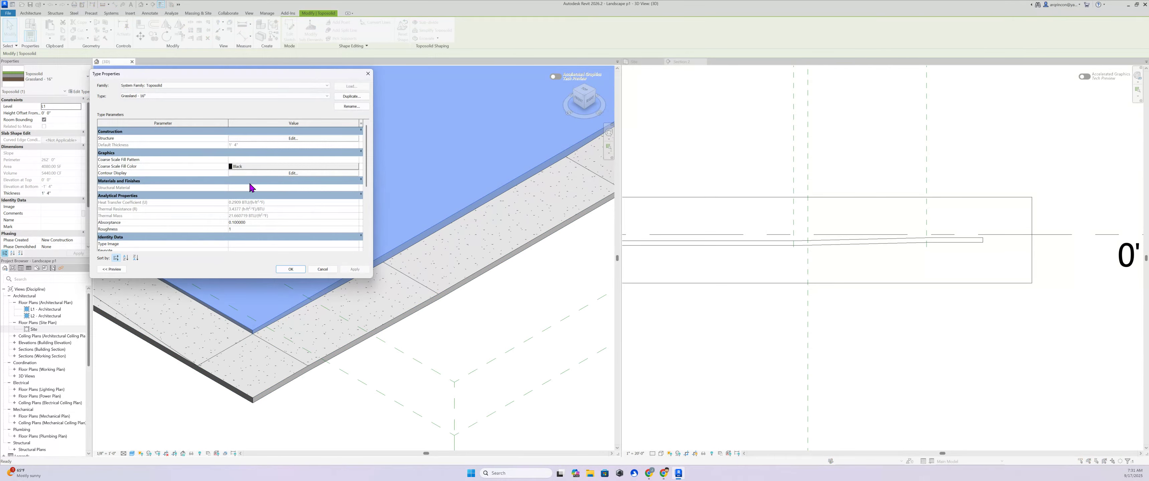
left_click(117, 270)
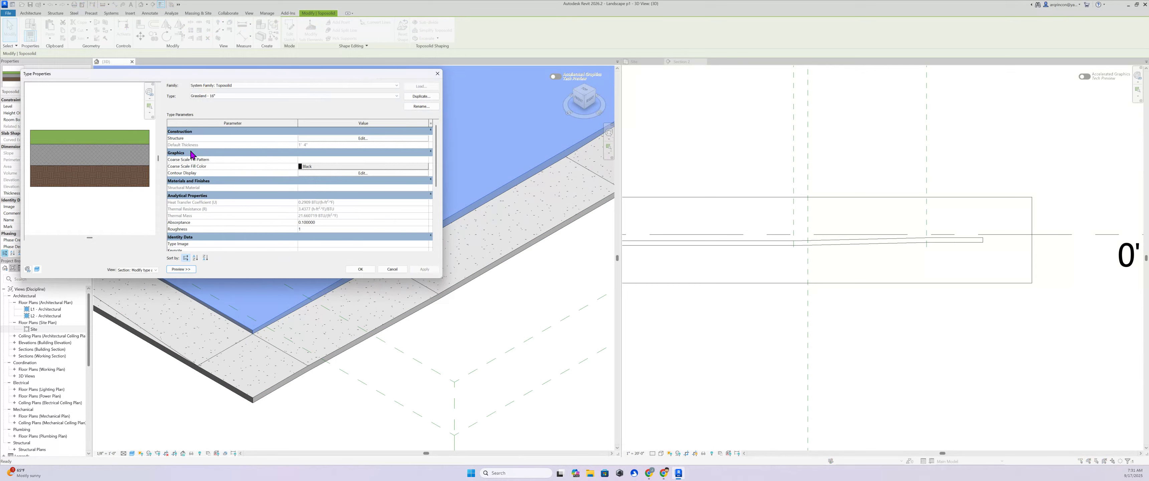
left_click(346, 141)
left_click(302, 153)
left_click(301, 148)
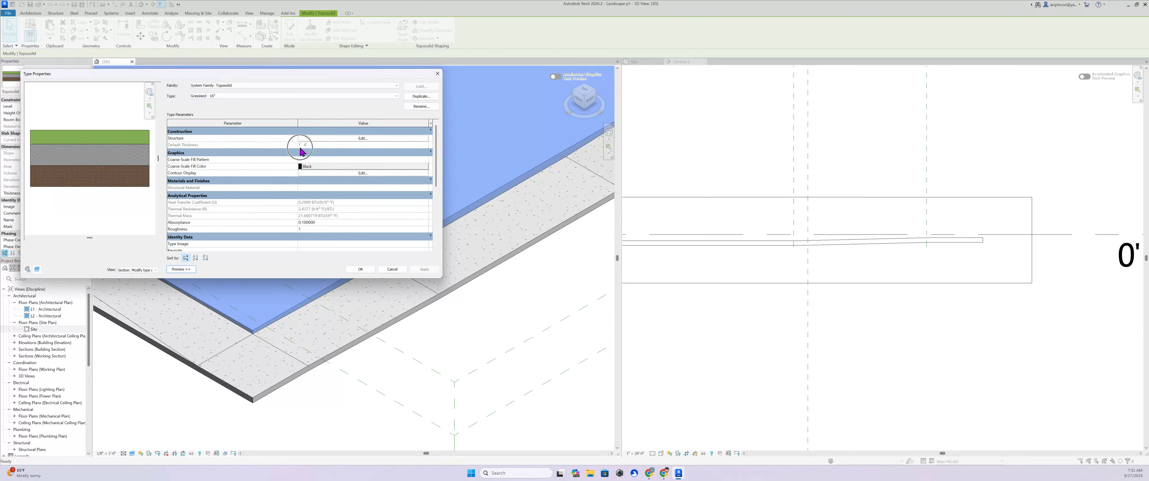
- Set the Gravel substrate and Earth structure layers to 1' 0" thick each and apply the type change
left_click(348, 139)
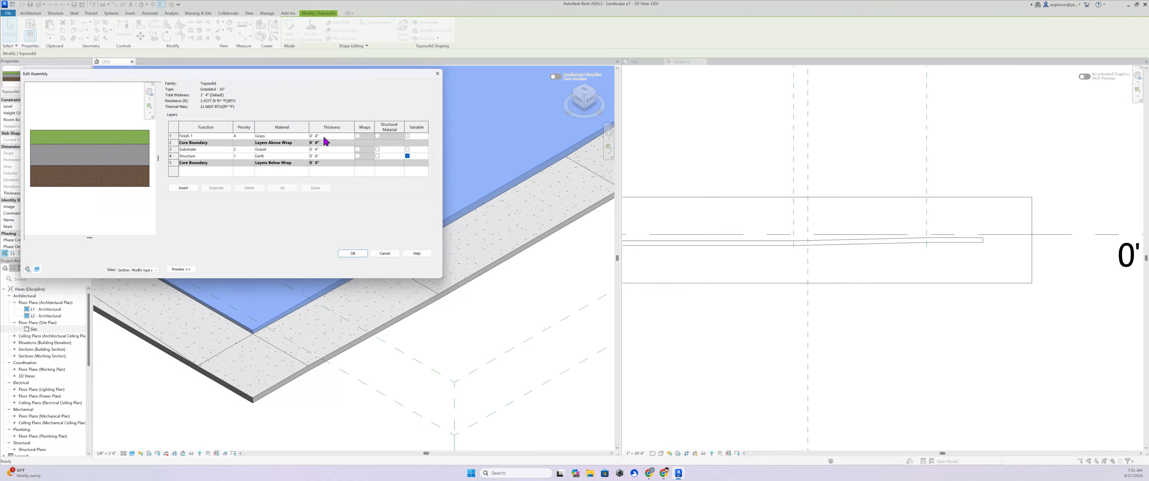
left_click(327, 149)
type("1")
left_click(324, 155)
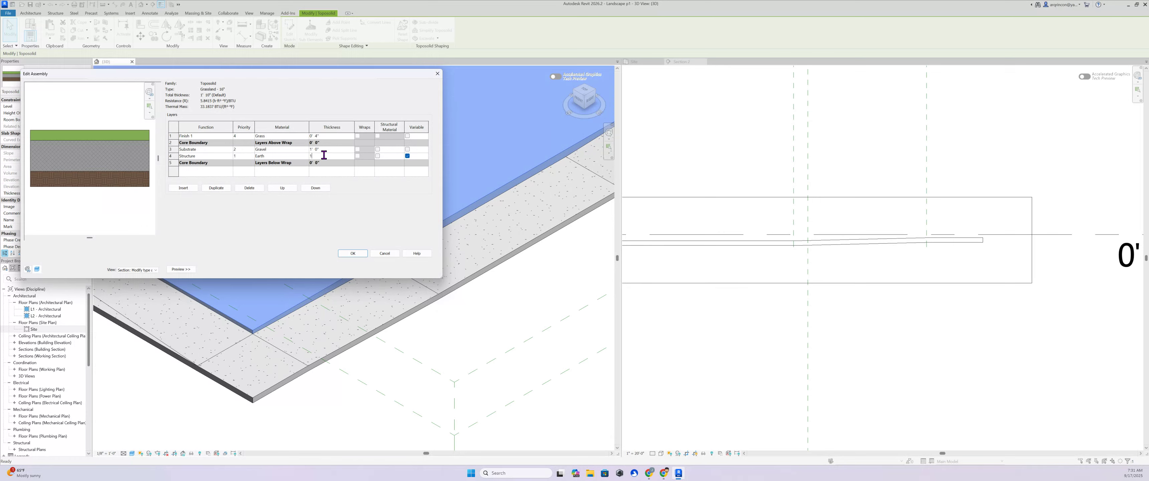
key("Return")
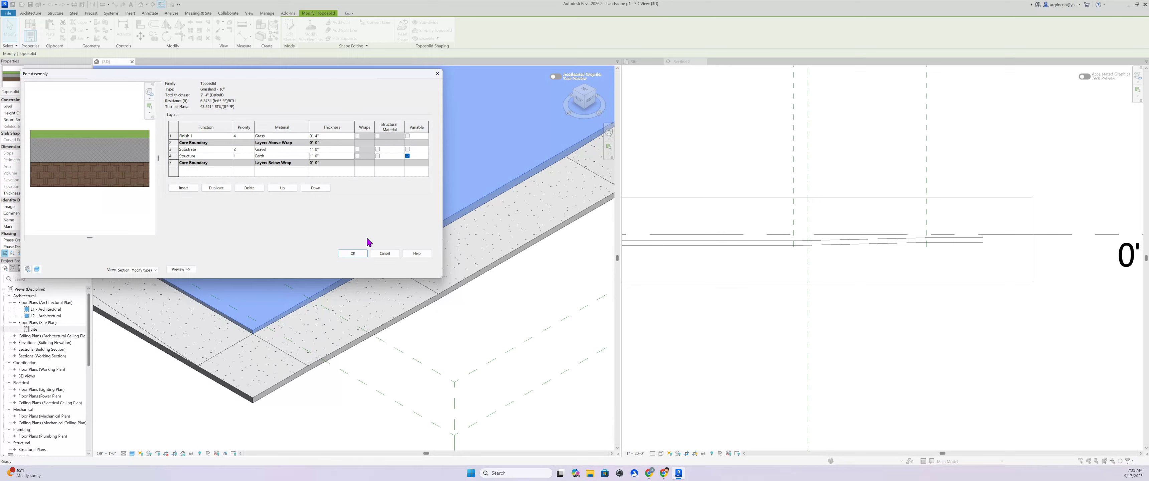
left_click(356, 254)
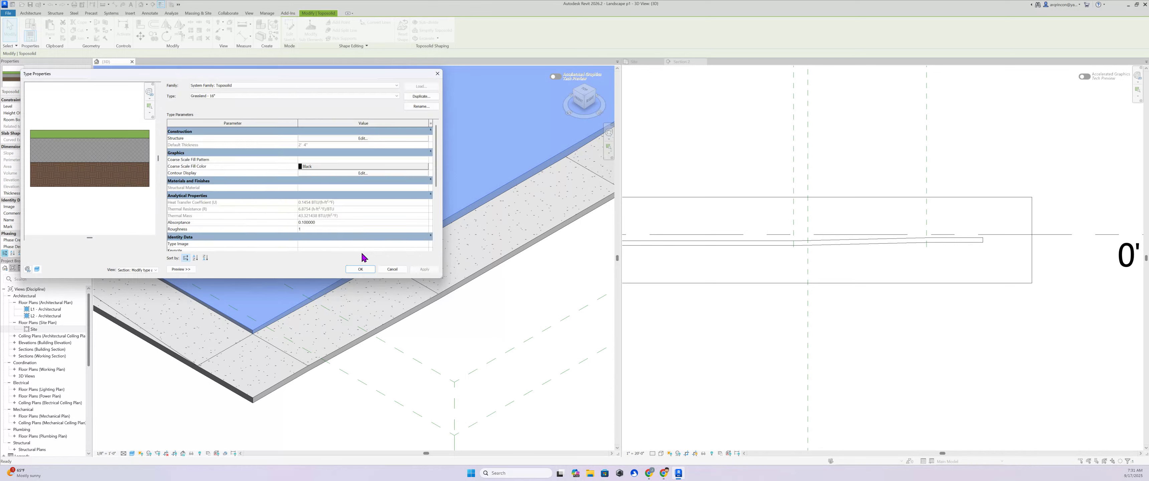
left_click(424, 269)
left_click(360, 269)
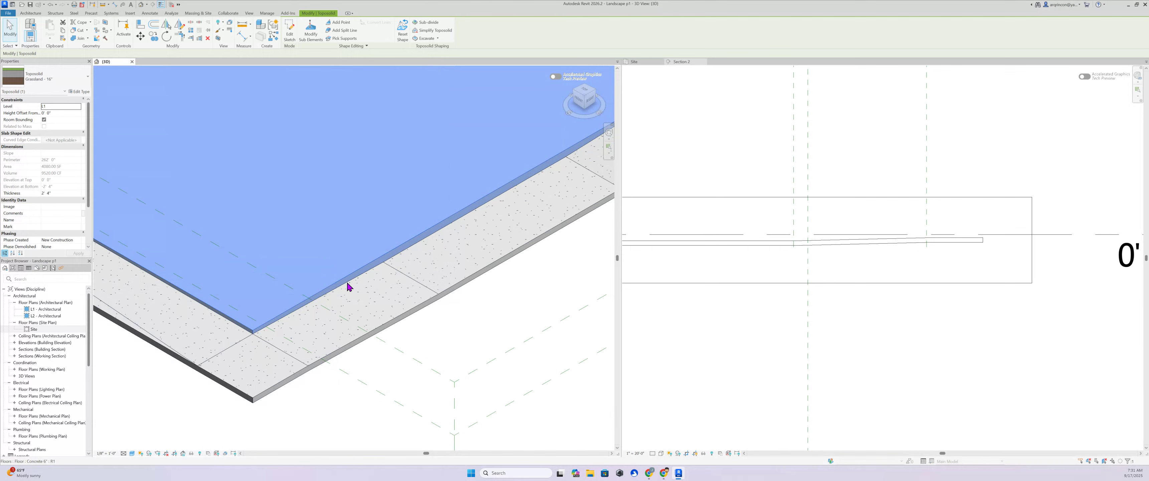
- Lower the toposolid's east edge point nearest the southeast corner to match the lowered walkway segment
left_click(446, 221)
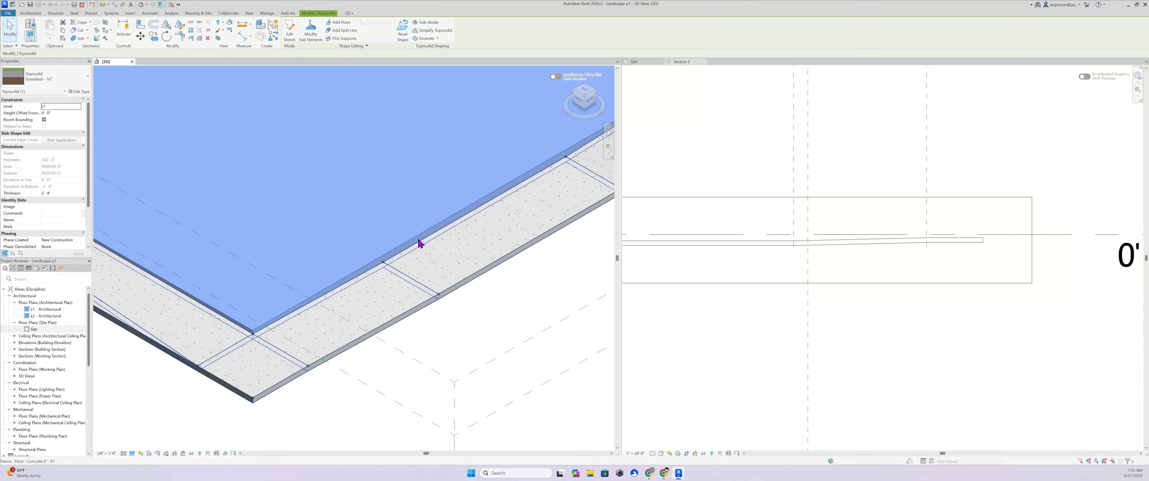
left_click(515, 313)
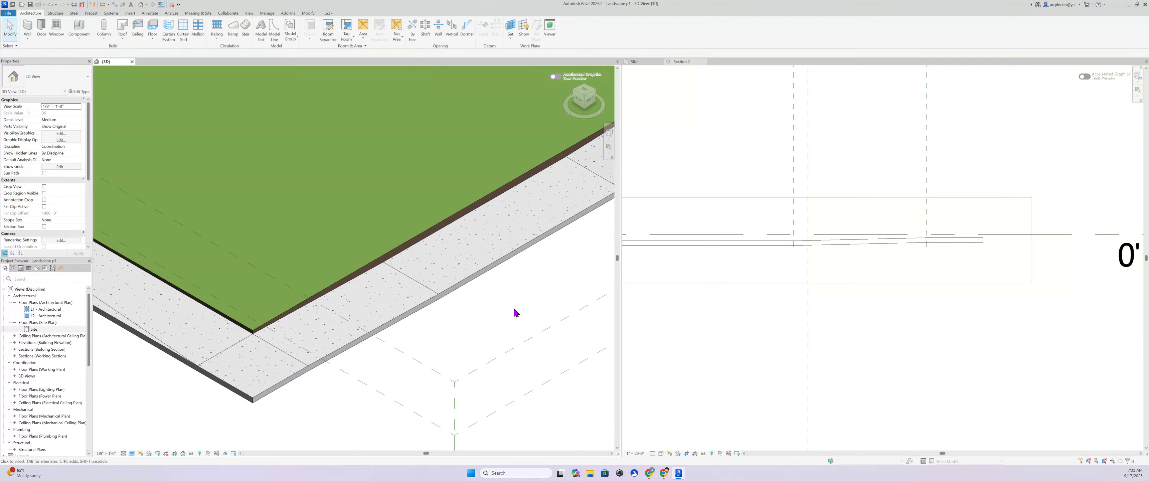
left_click(403, 246)
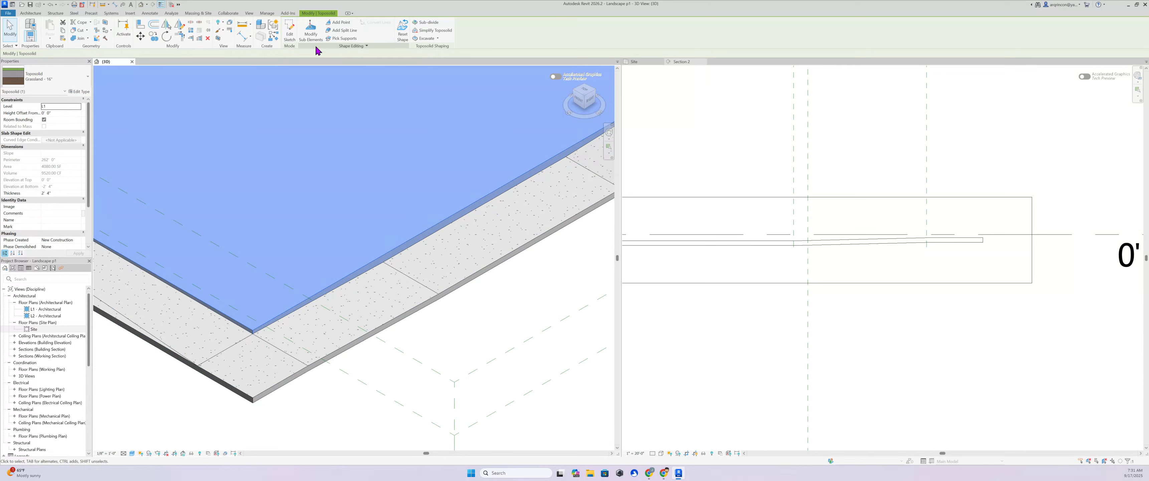
left_click(311, 36)
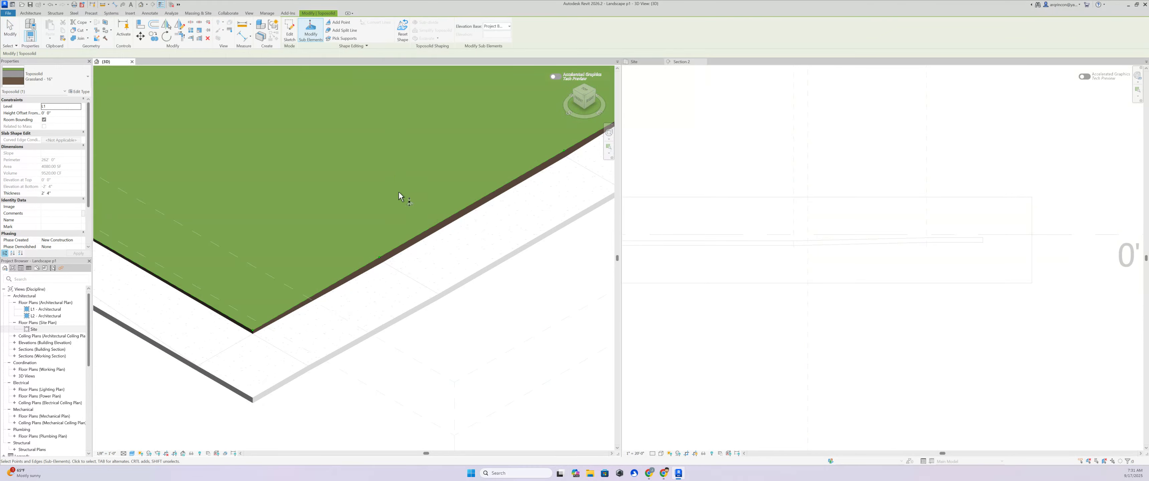
left_click(388, 258)
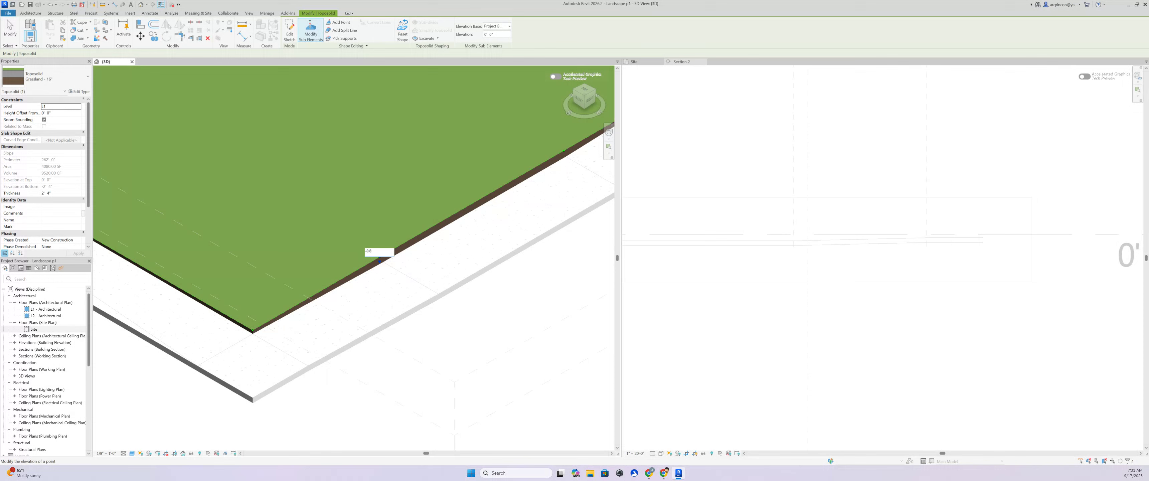
key("Return")
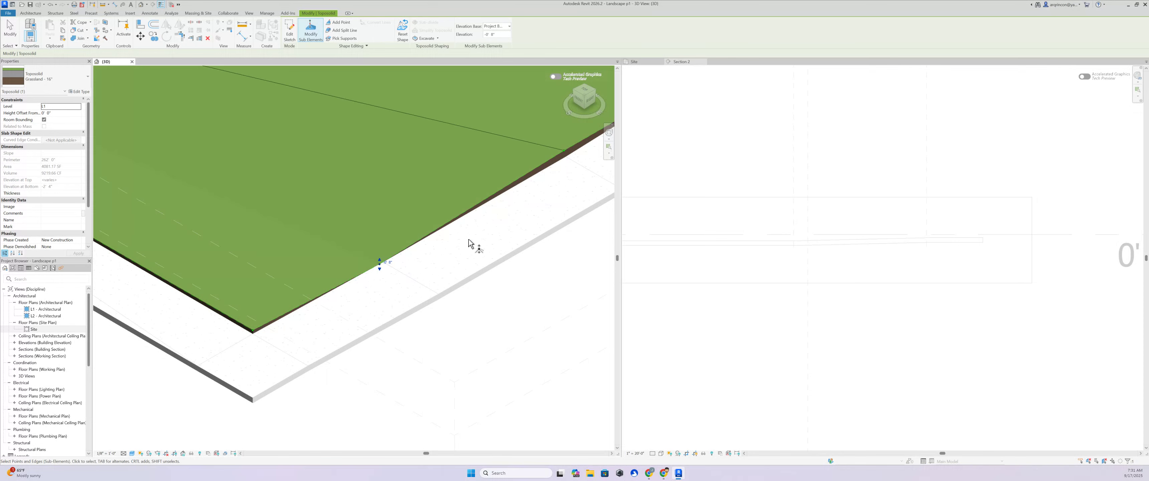
- Lower the toposolid's other added east edge point, farther north, to match the walkway and check the sloped grass surface
left_click(564, 151)
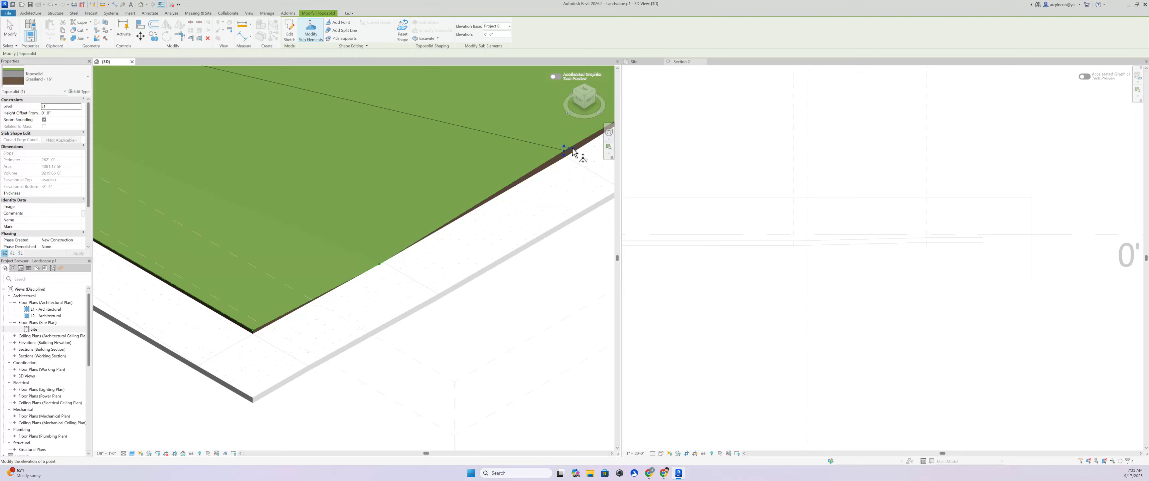
left_click(572, 148)
key("Return")
scroll(503, 210, "down", 4)
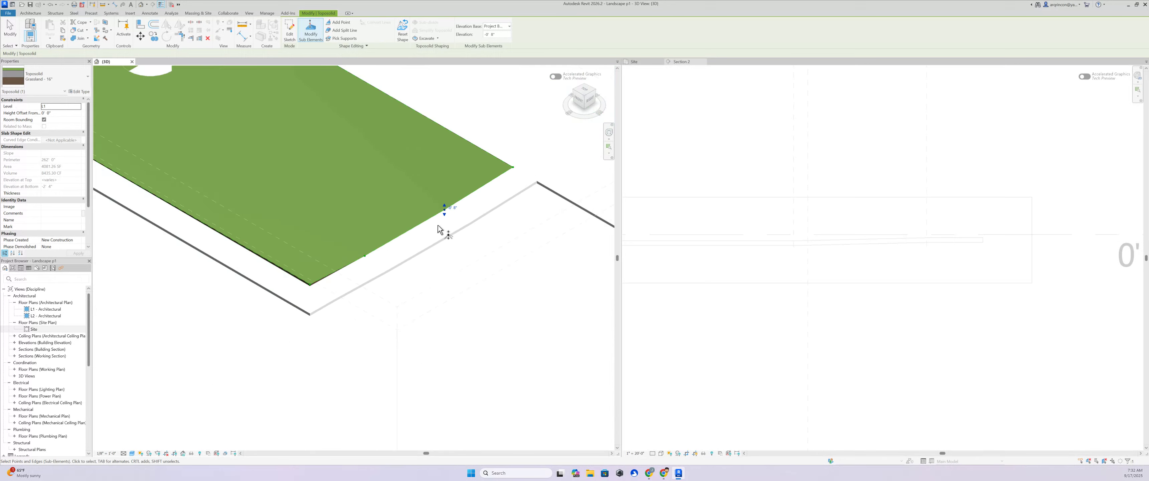
middle_click_drag(438, 228, 458, 263)
scroll(422, 217, "down", 2)
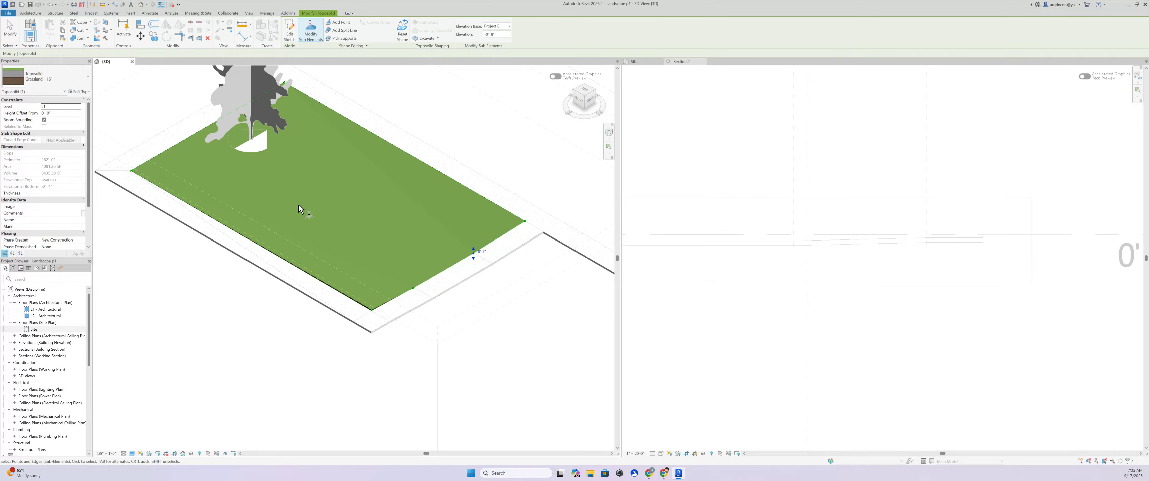
scroll(430, 243, "up", 2)
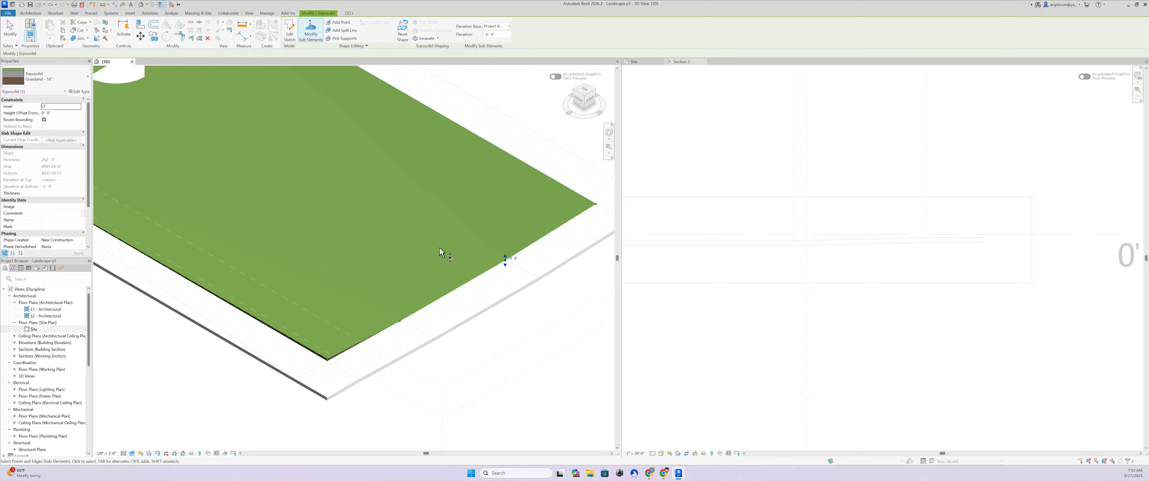